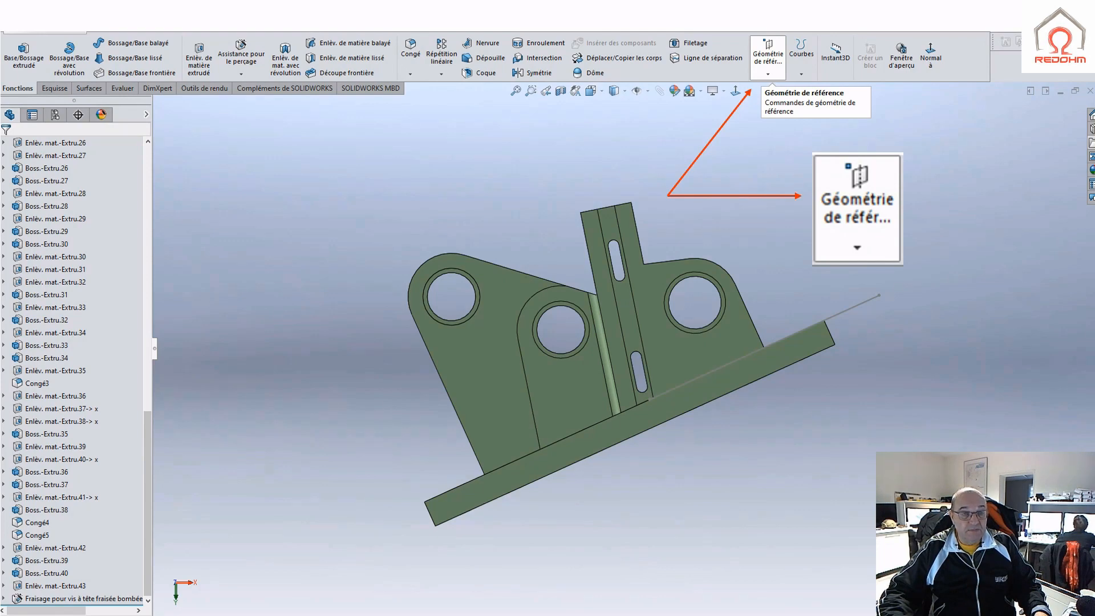
Create a coordinate system at the part's origin with its X, Y and Z axes along three edges meeting at the base plate's corner
click(768, 73)
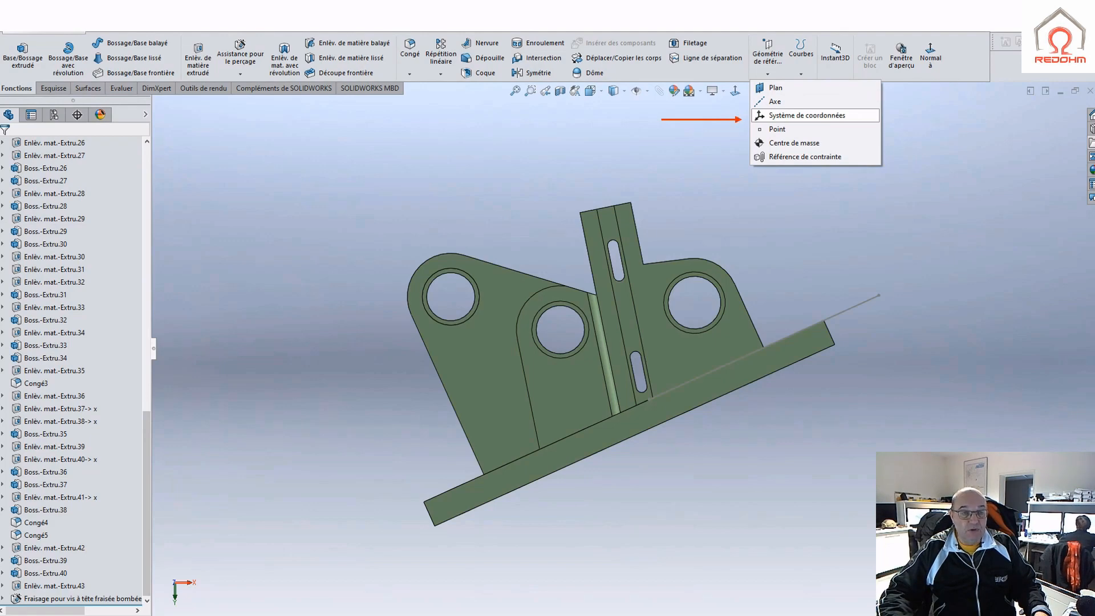
click(806, 115)
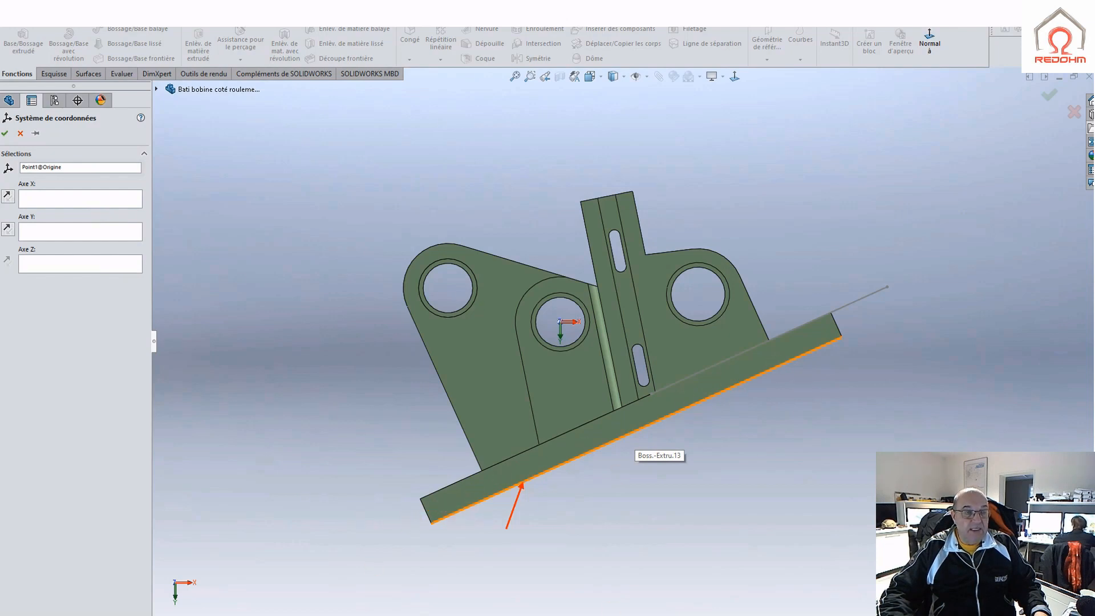
click(520, 484)
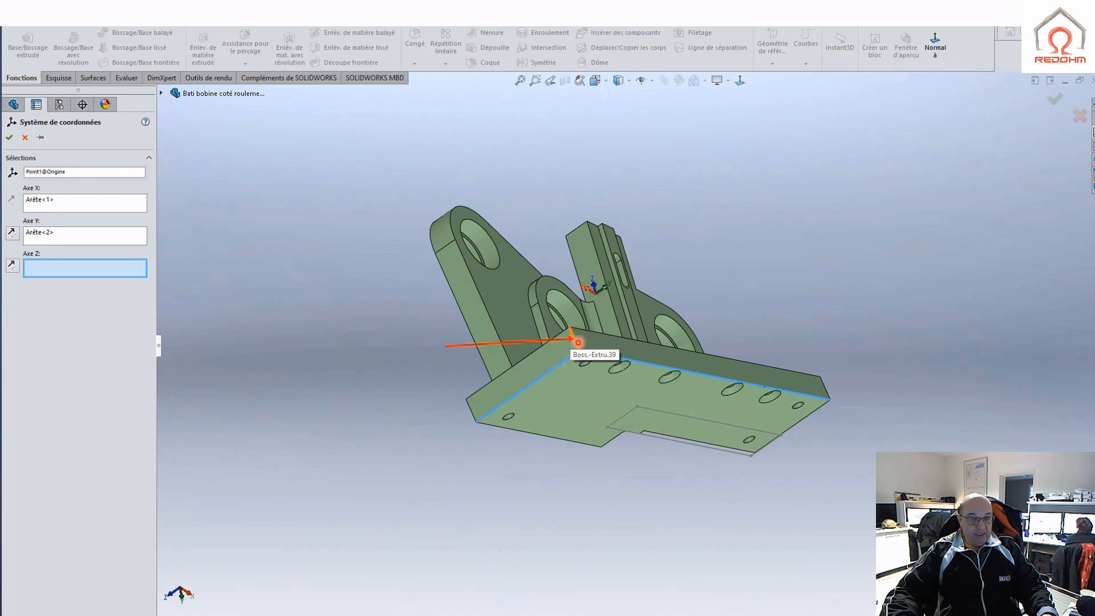
click(573, 342)
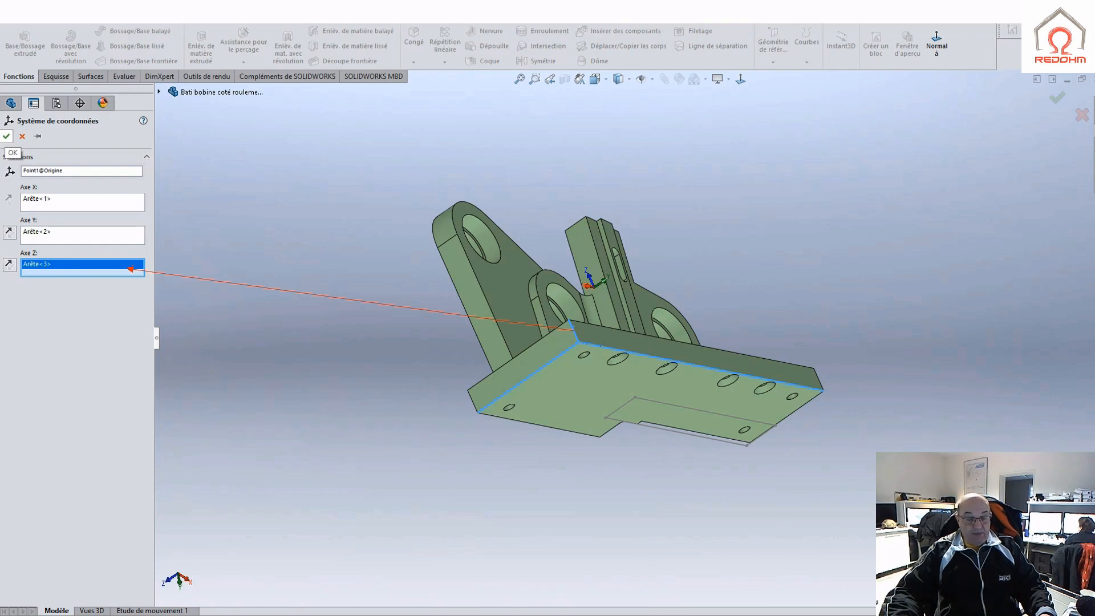
click(6, 136)
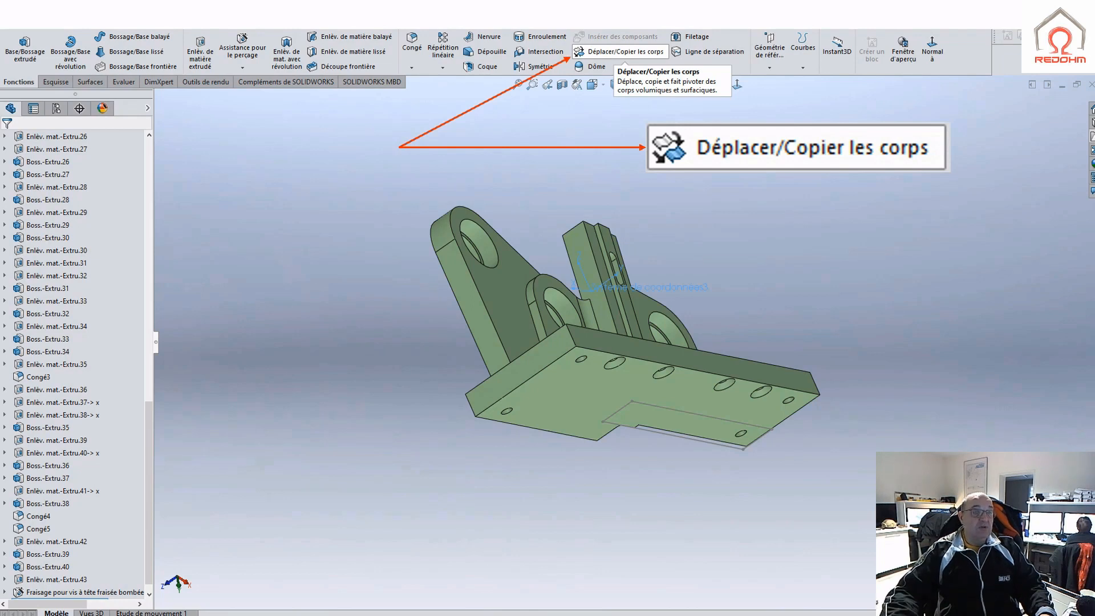
Move the bracket body in two operations with coincident constraints, first on the base plate's underside, second aligning its long side face with a reference plane
click(619, 51)
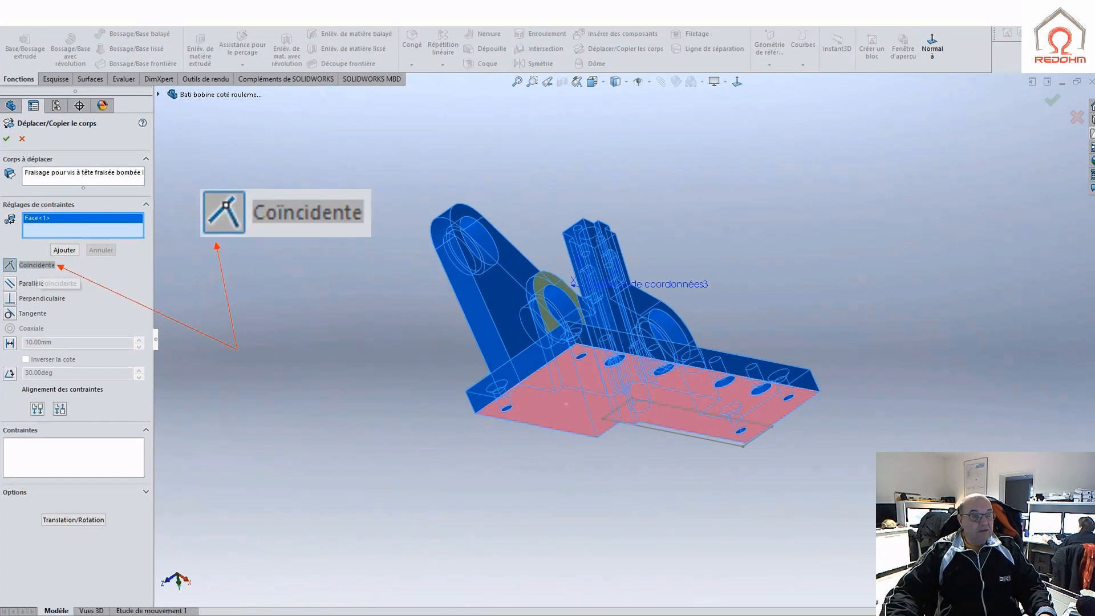
click(43, 265)
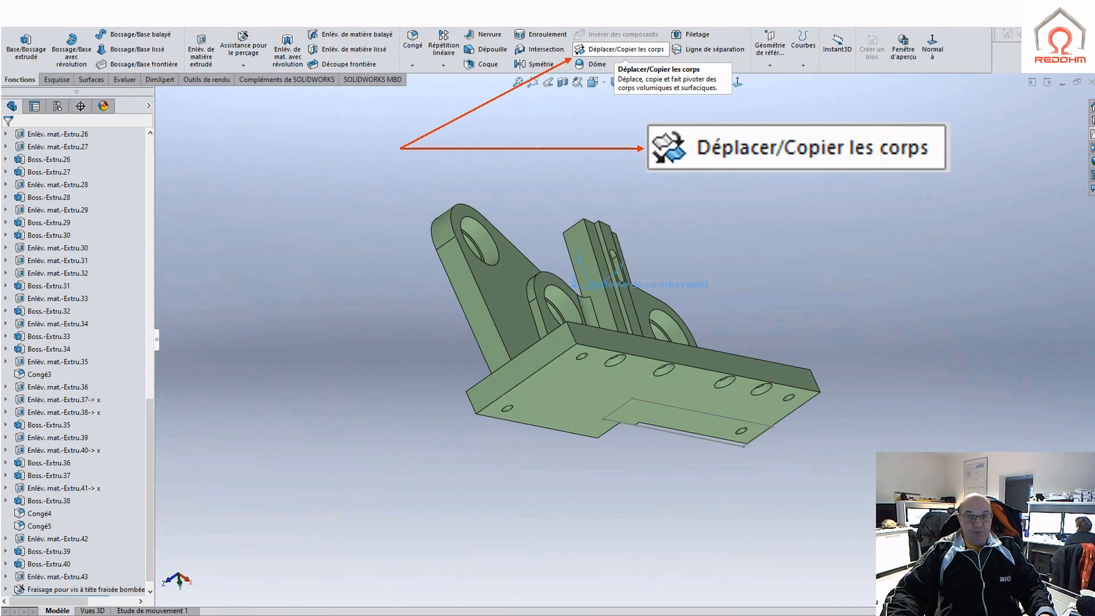
click(599, 49)
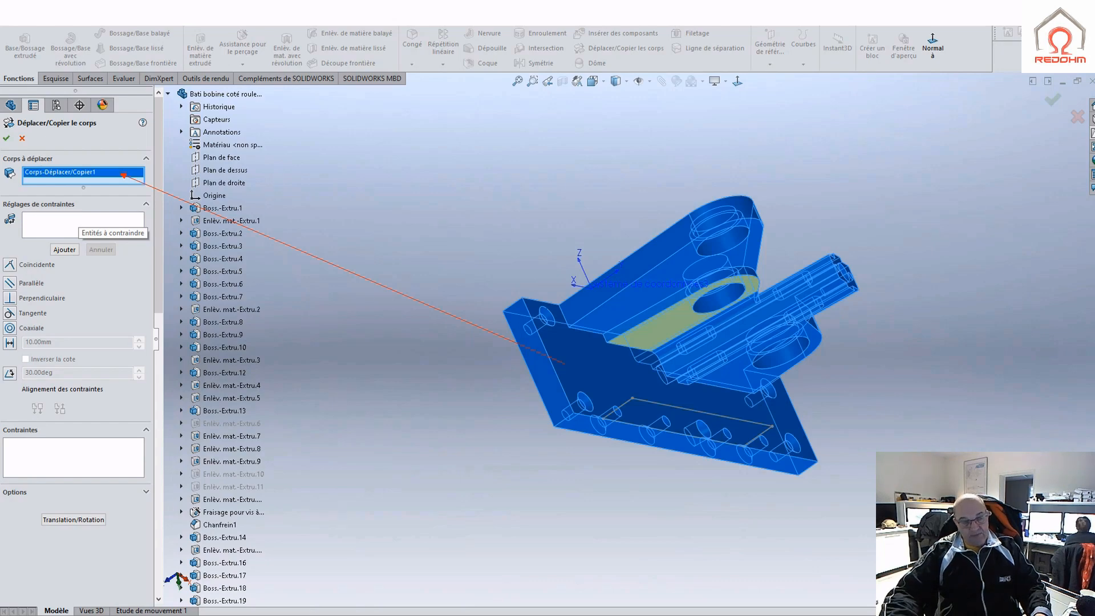
click(587, 435)
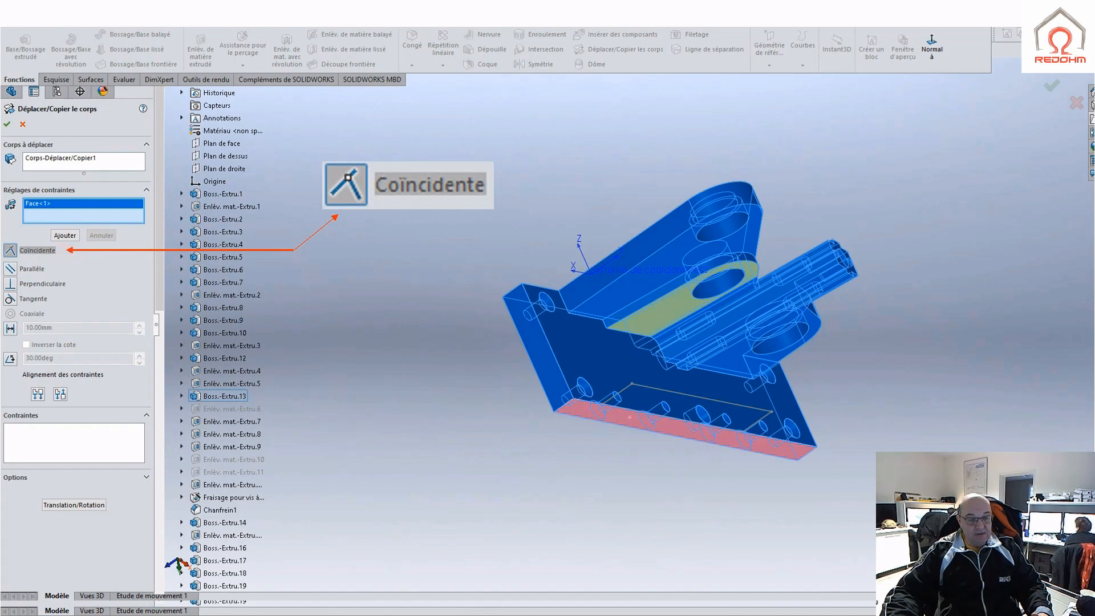
click(225, 168)
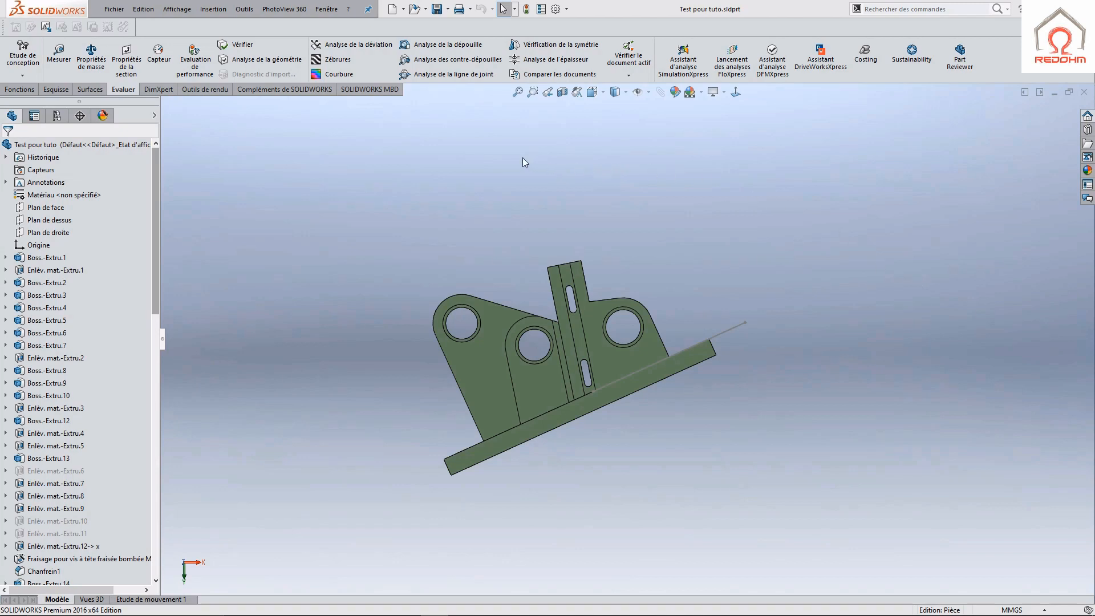
click(593, 92)
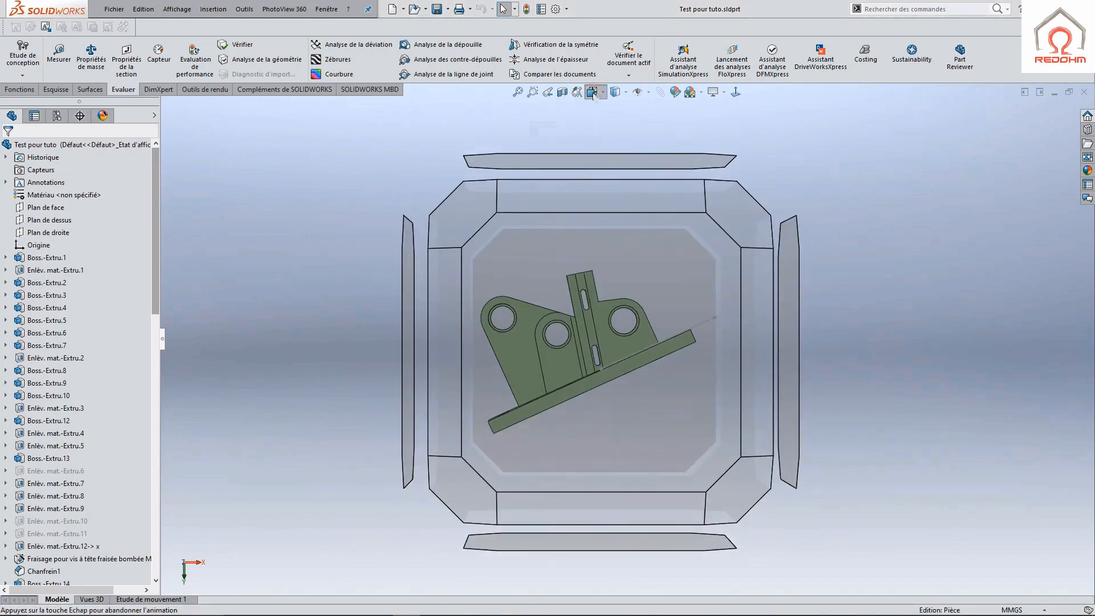
middle_drag(855, 221, 846, 261)
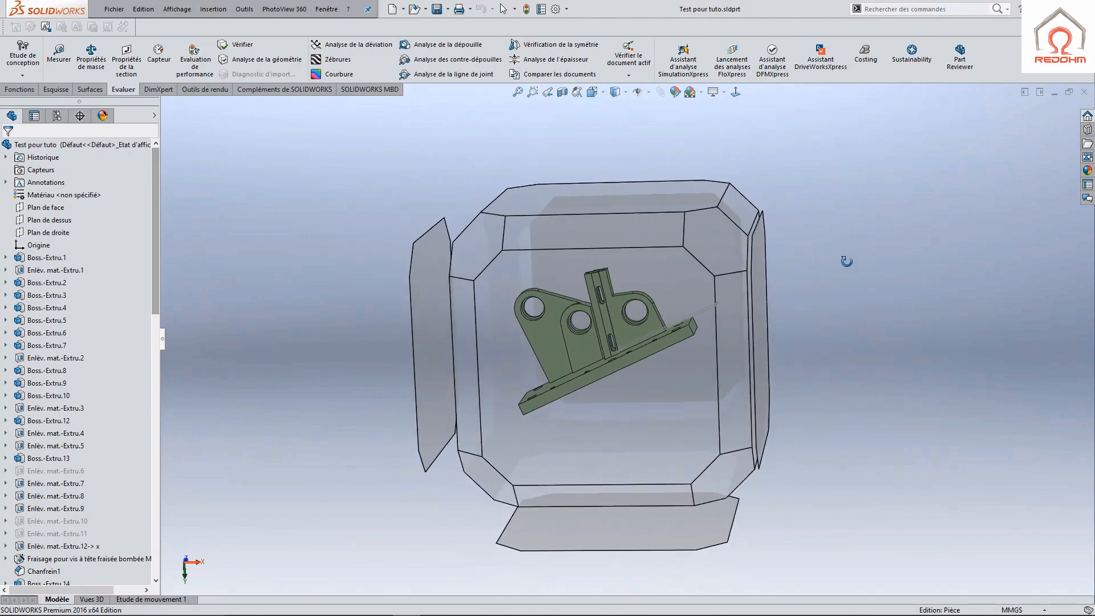
click(856, 258)
click(735, 92)
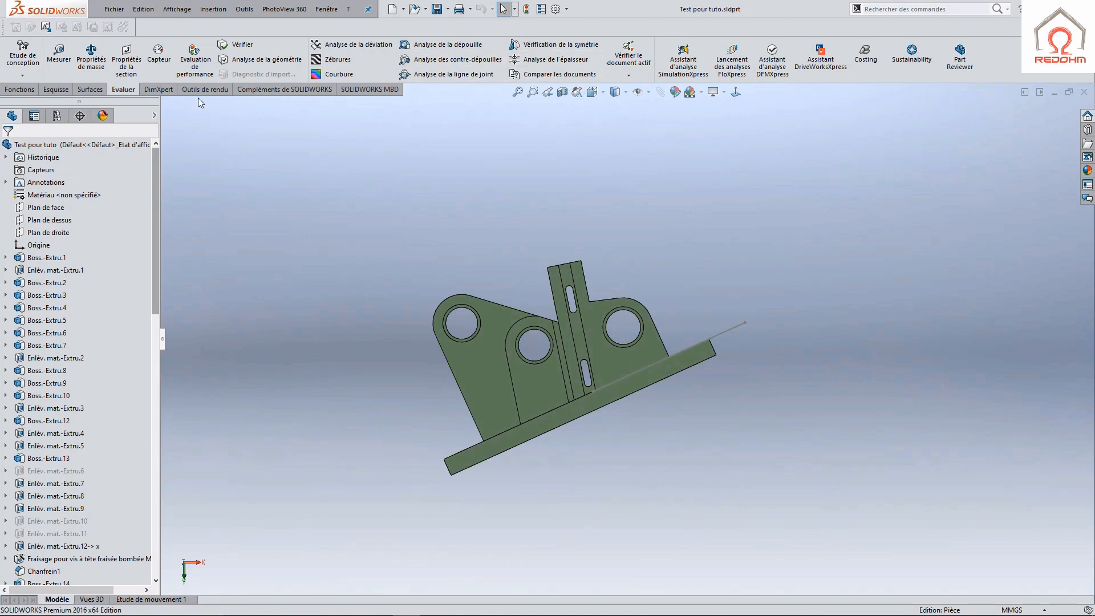
Start a new coordinate system in the test part and set its origin to the part's Origine
click(25, 92)
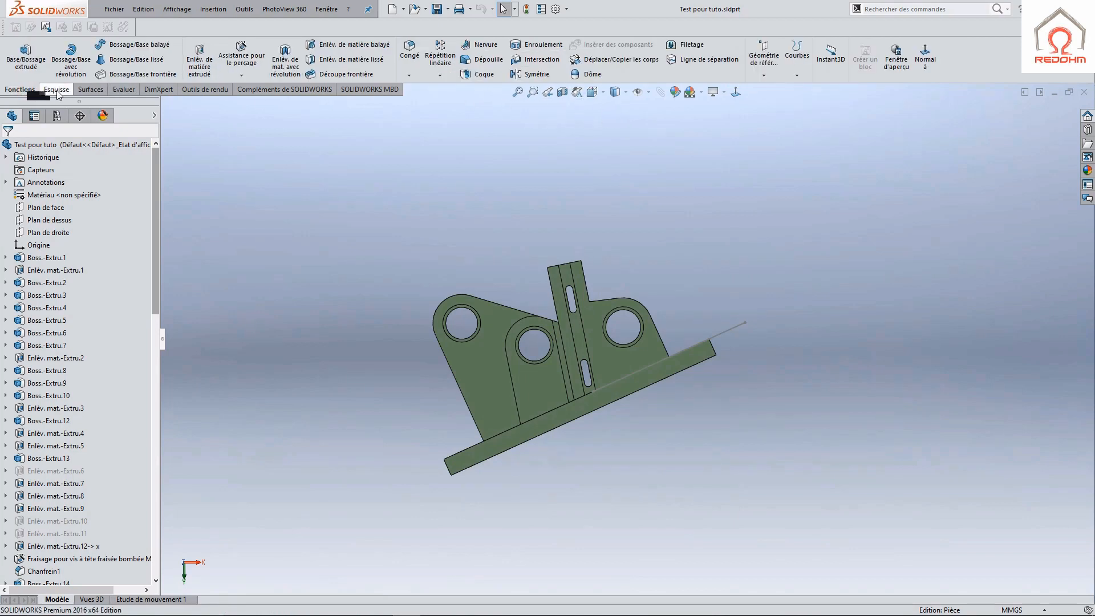
click(763, 76)
click(801, 117)
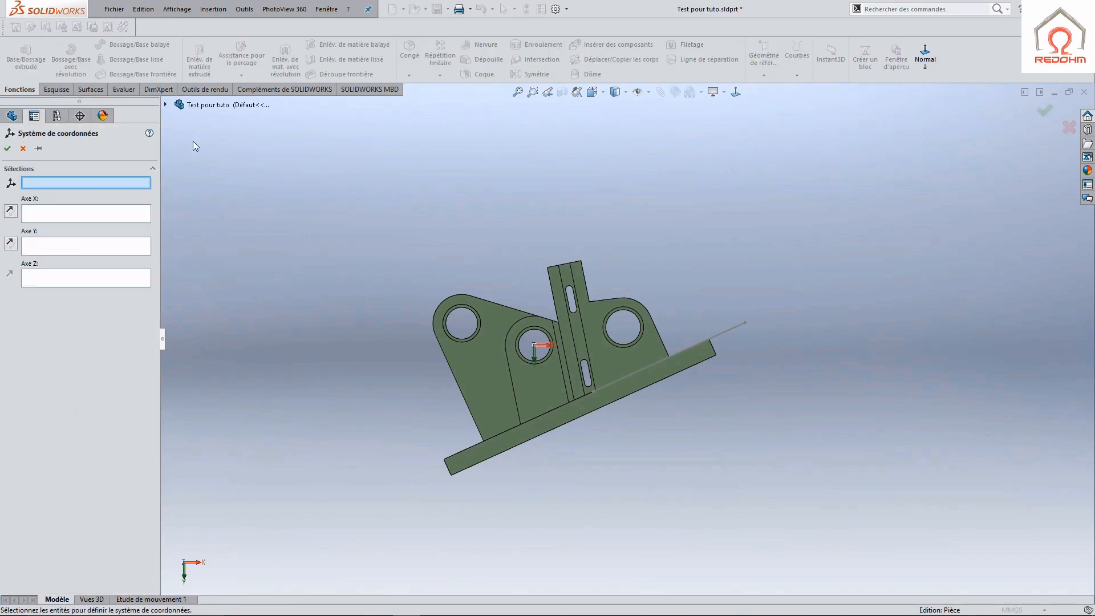
click(166, 105)
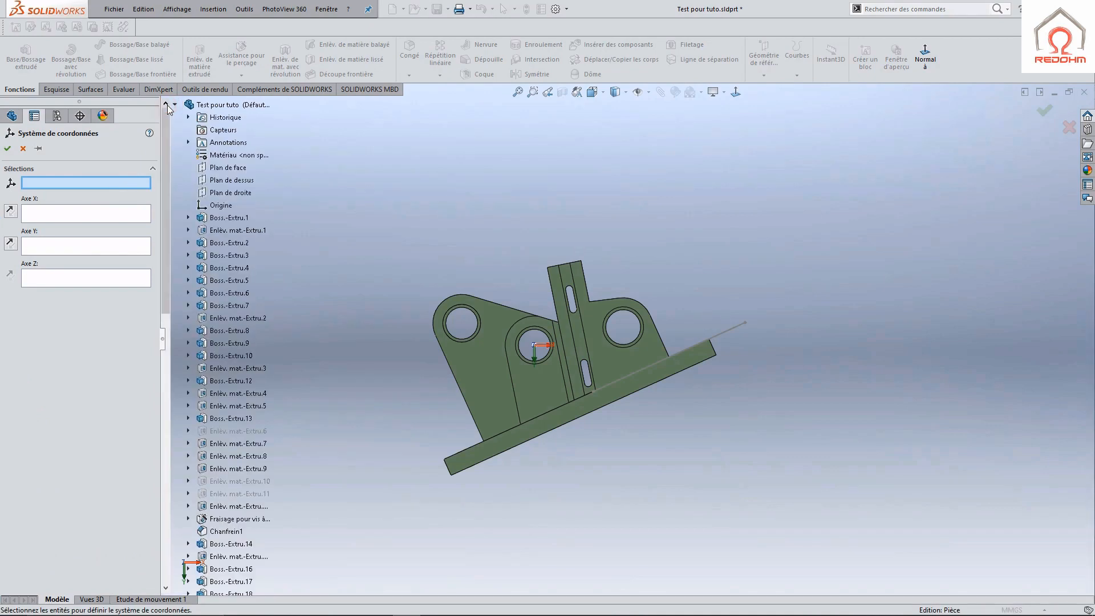
click(215, 206)
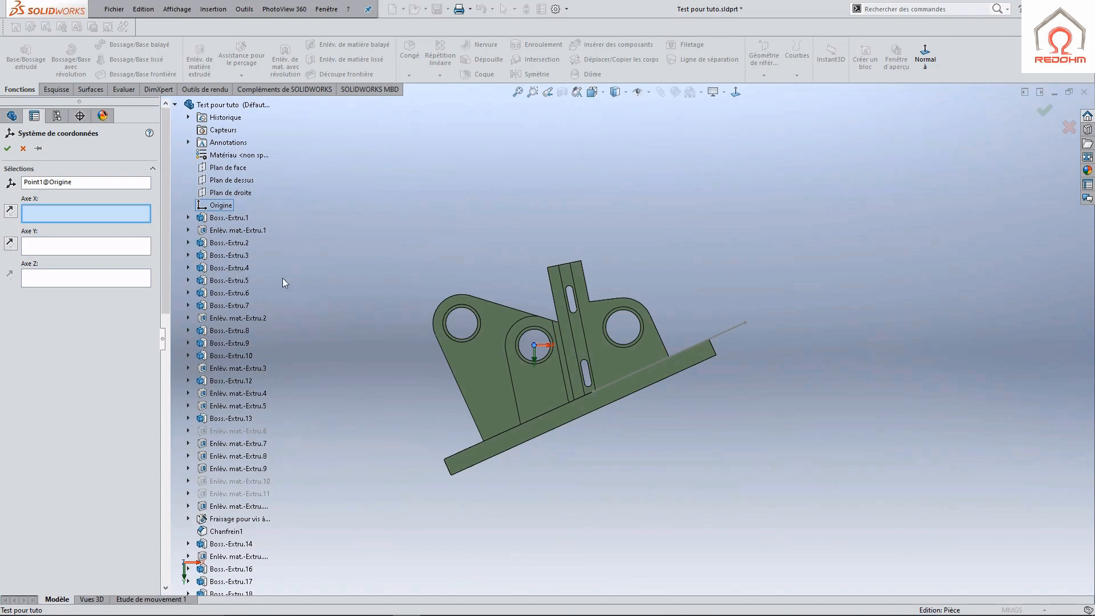
Align the coordinate system's X axis with the base plate's long lower edge, Y with its short lower edge and Z with its corner thickness edge
click(523, 444)
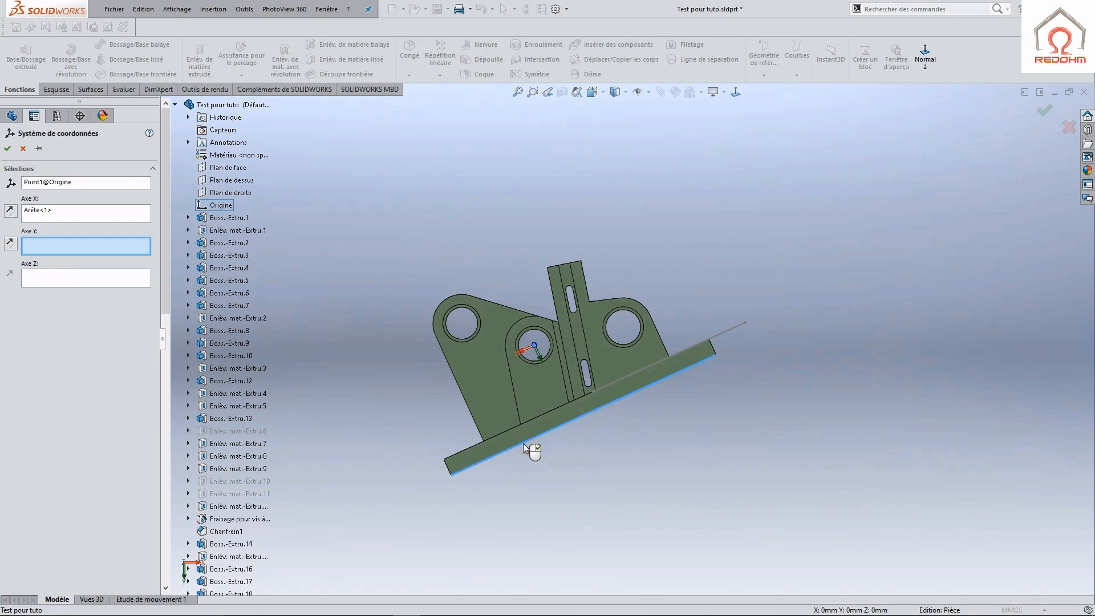
middle_drag(575, 464, 629, 409)
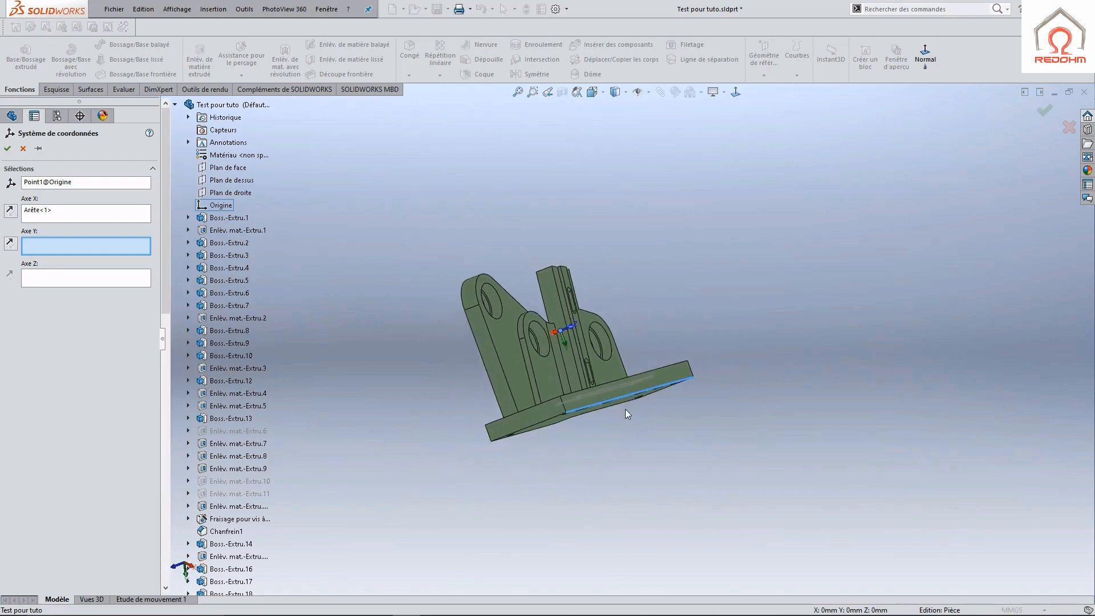
click(549, 418)
mouse_move(616, 457)
middle_down()
mouse_move(563, 488)
mouse_move(600, 449)
middle_up()
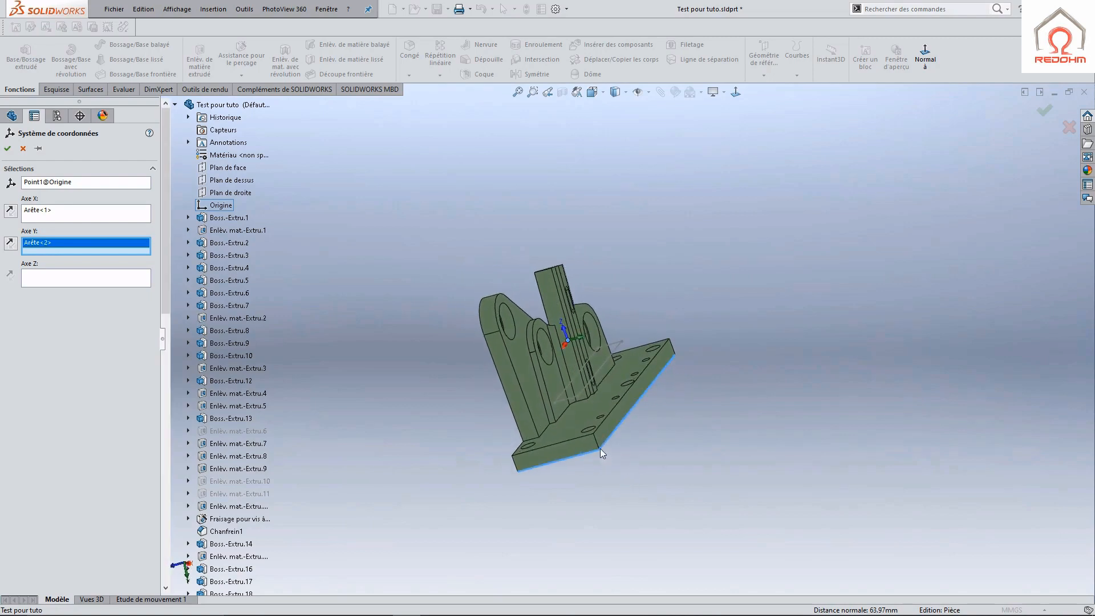
click(596, 444)
click(596, 444)
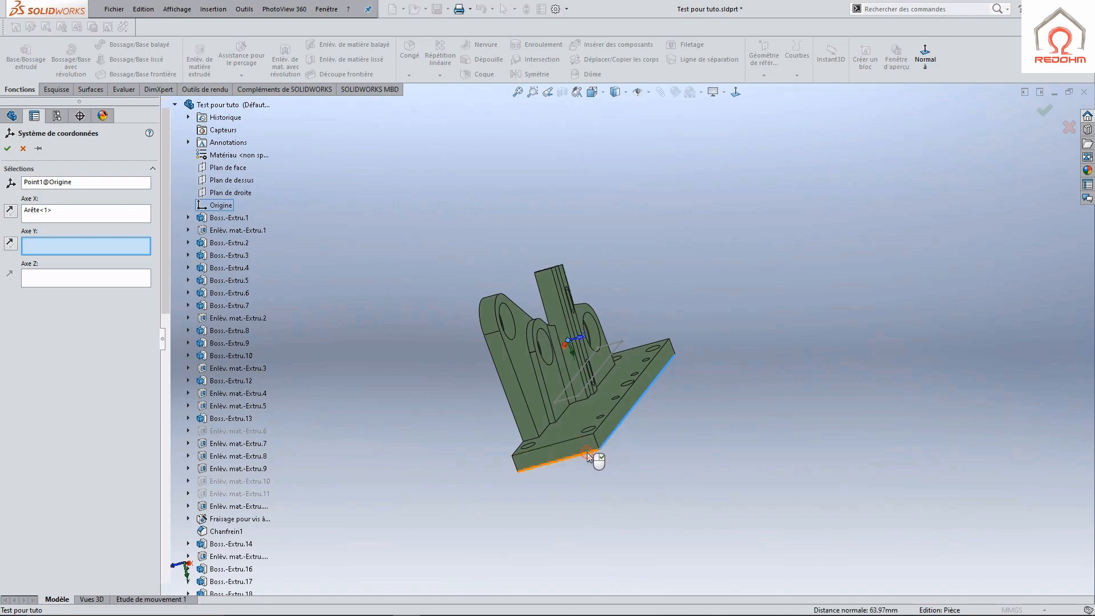
click(587, 452)
click(126, 282)
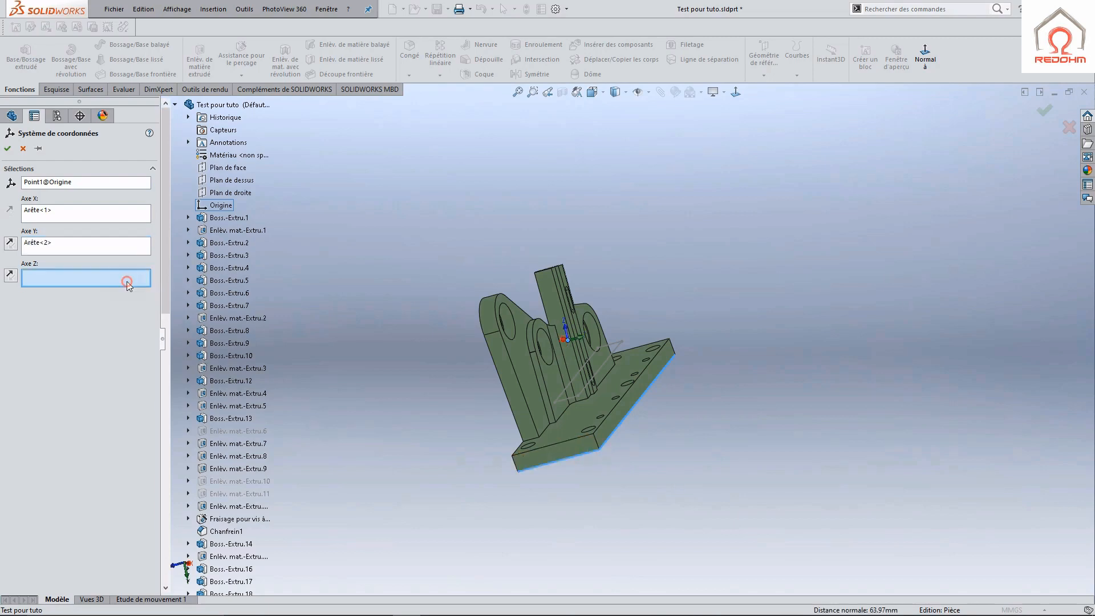
click(596, 445)
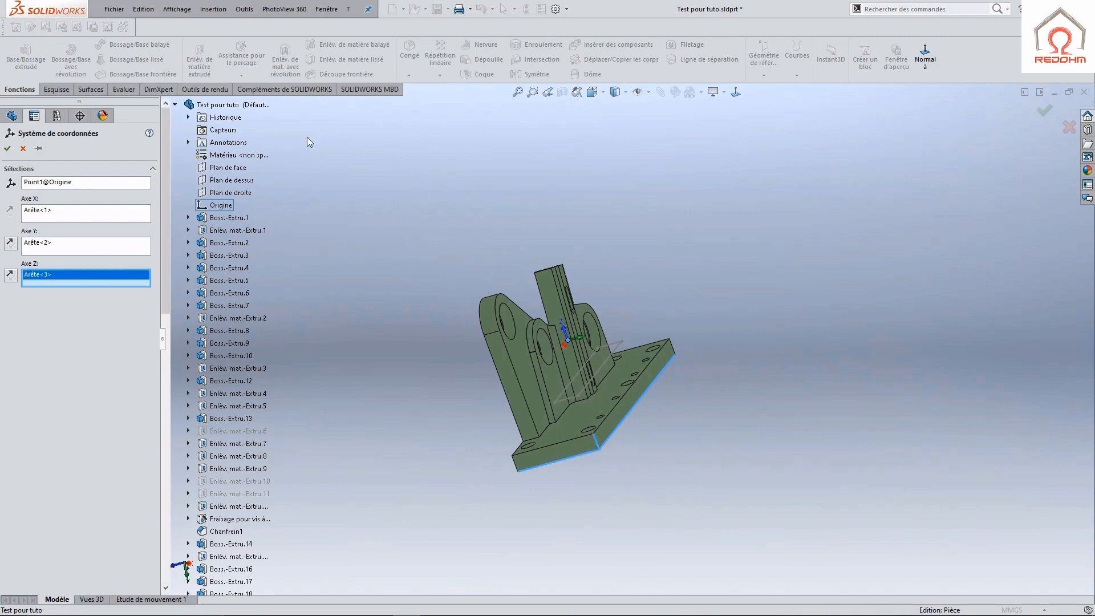
click(8, 148)
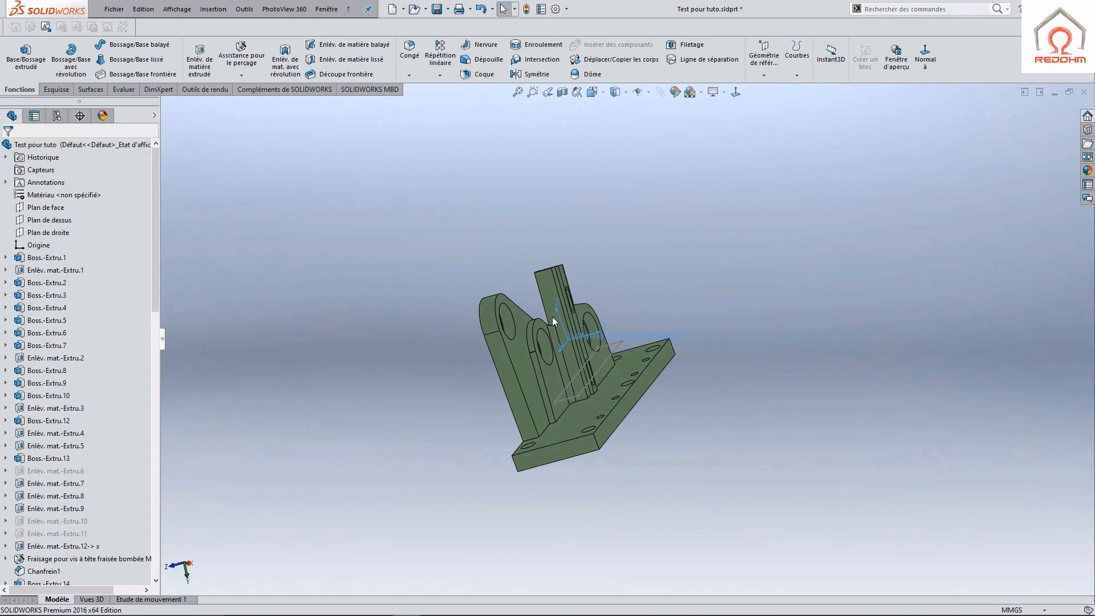
middle_drag(768, 281, 620, 183)
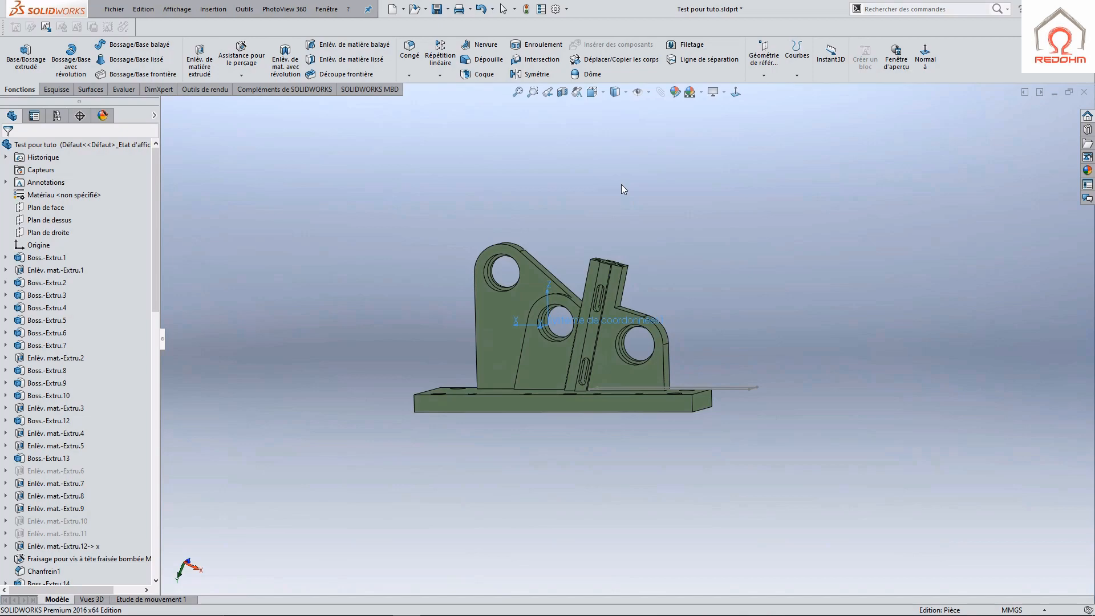
click(592, 93)
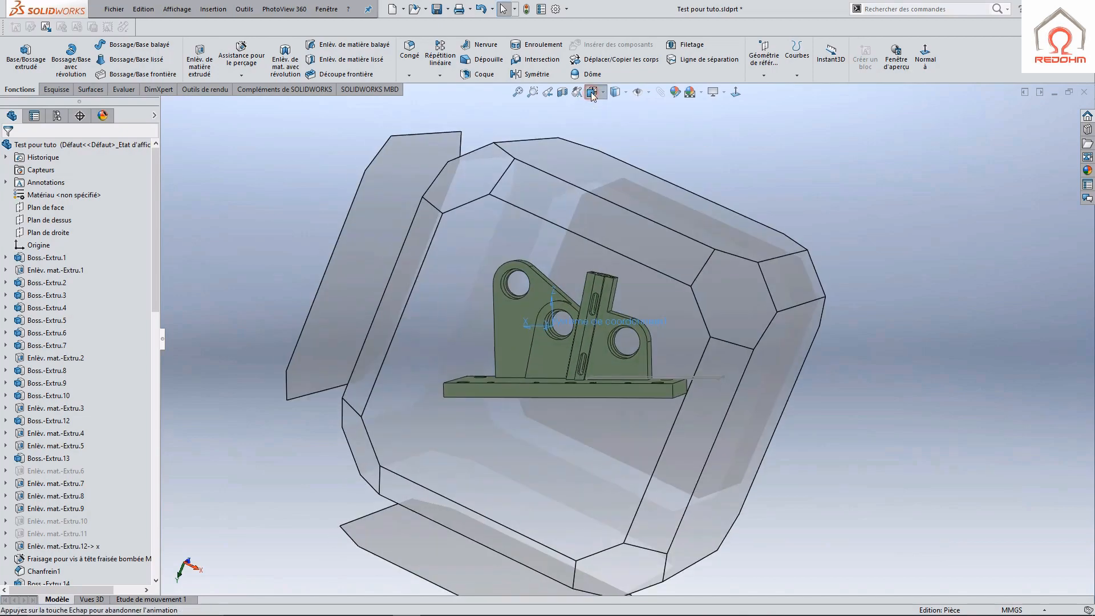
middle_drag(858, 255, 758, 264)
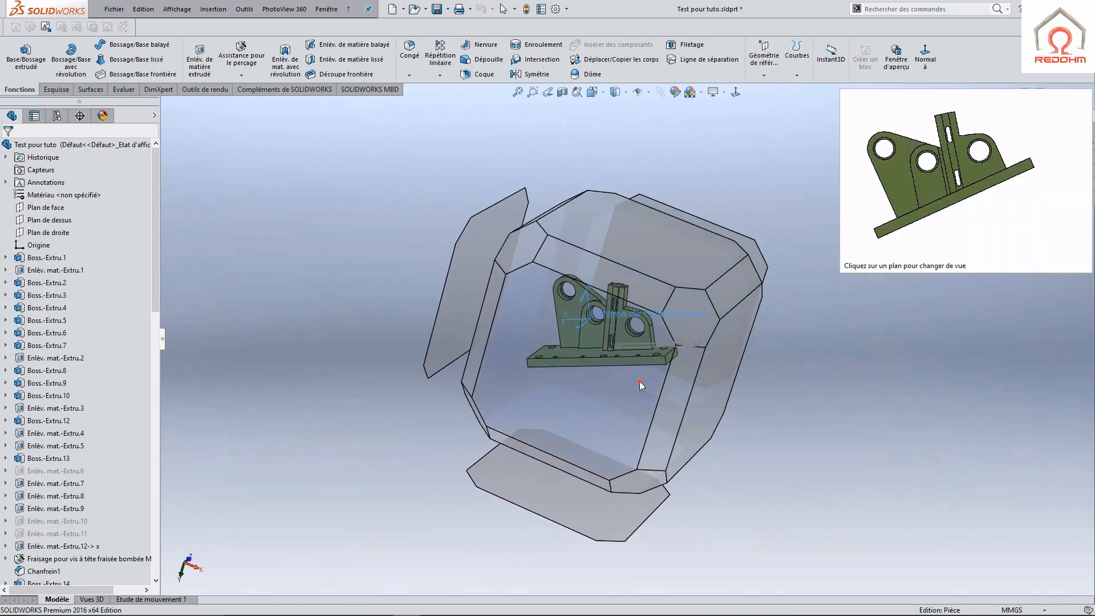
click(642, 378)
click(841, 180)
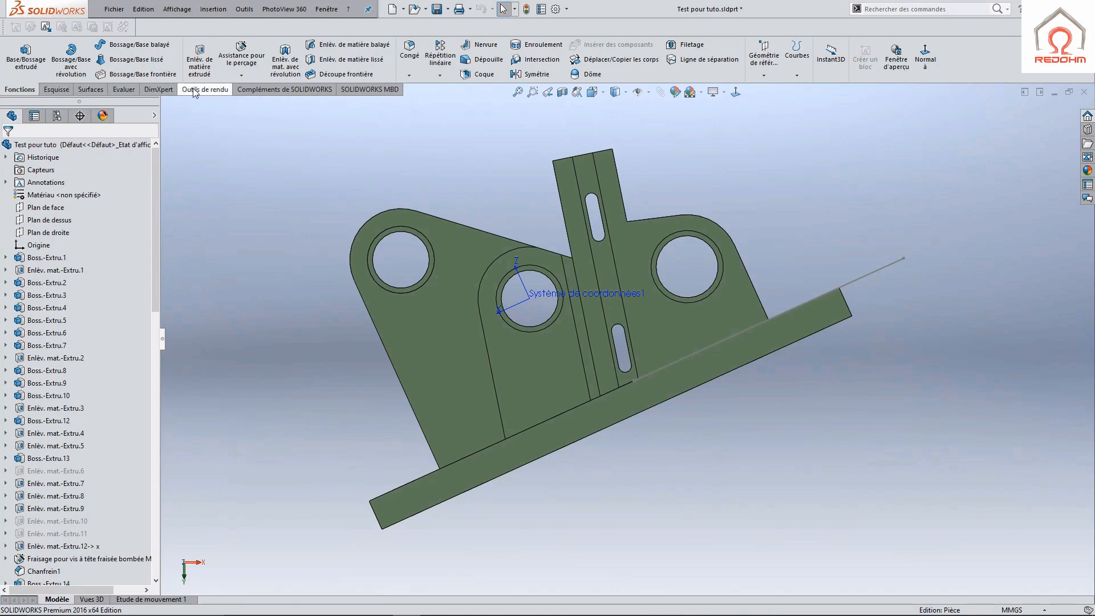
Move the bracket body so the base plate's underside is coincident with Plan de face
click(591, 60)
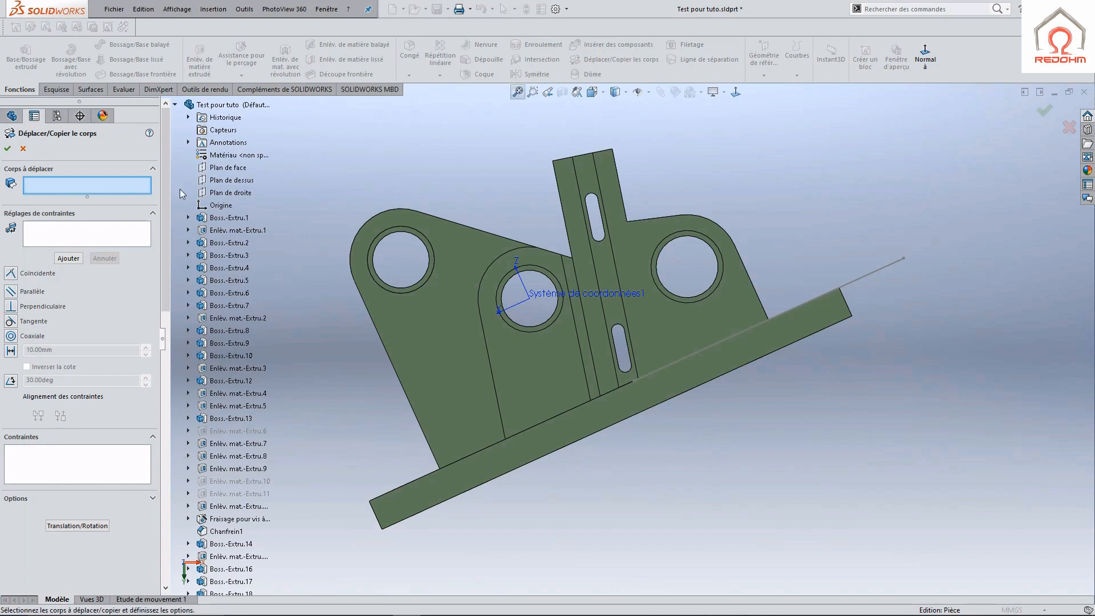
click(429, 351)
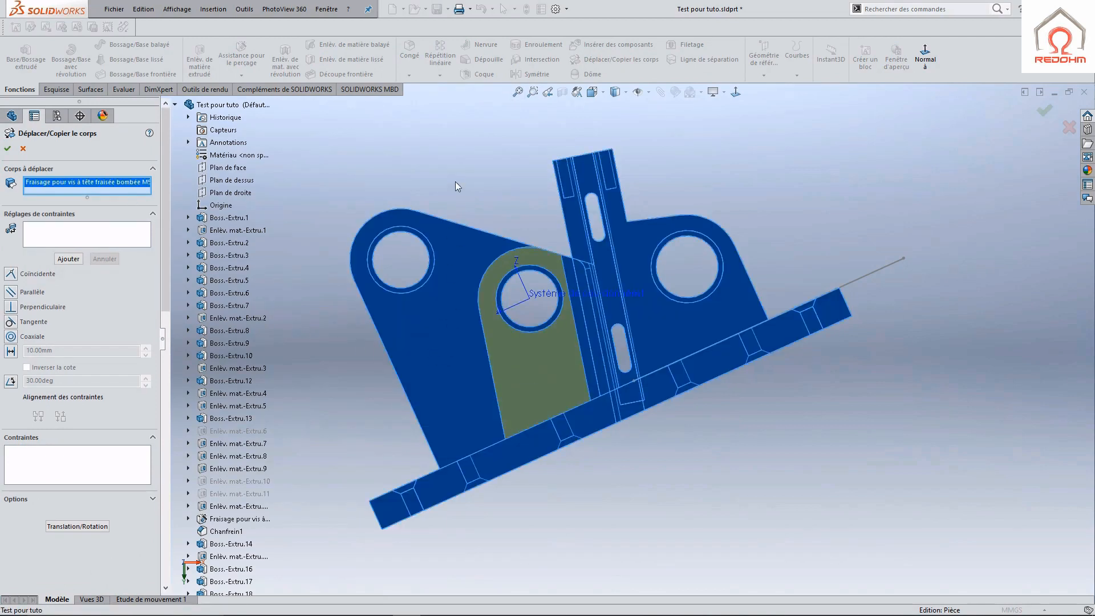
middle_drag(487, 172, 531, 225)
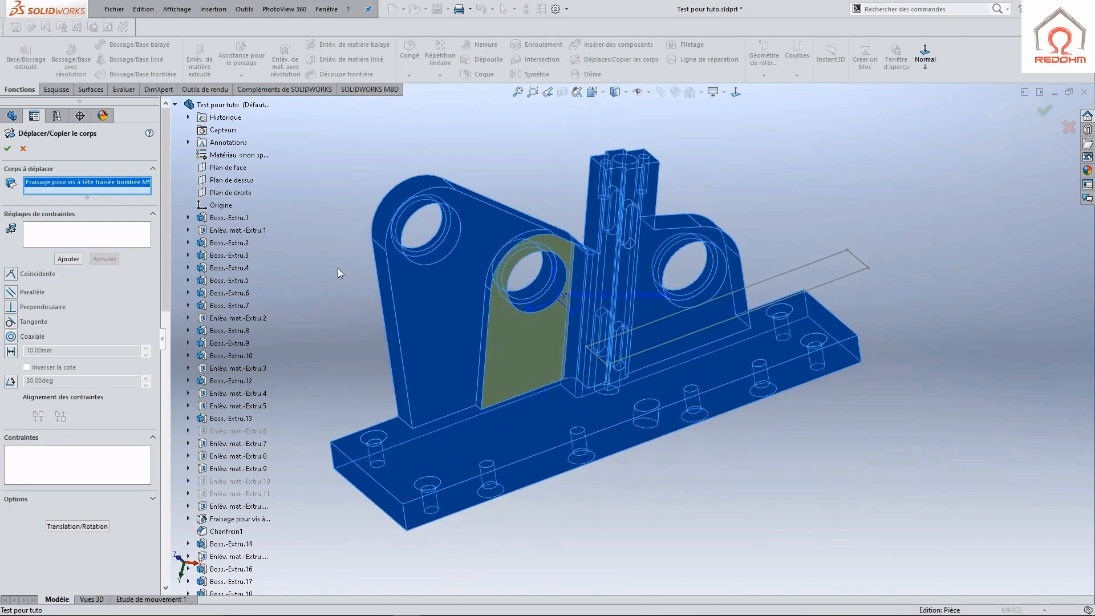
click(94, 238)
middle_drag(621, 443, 661, 256)
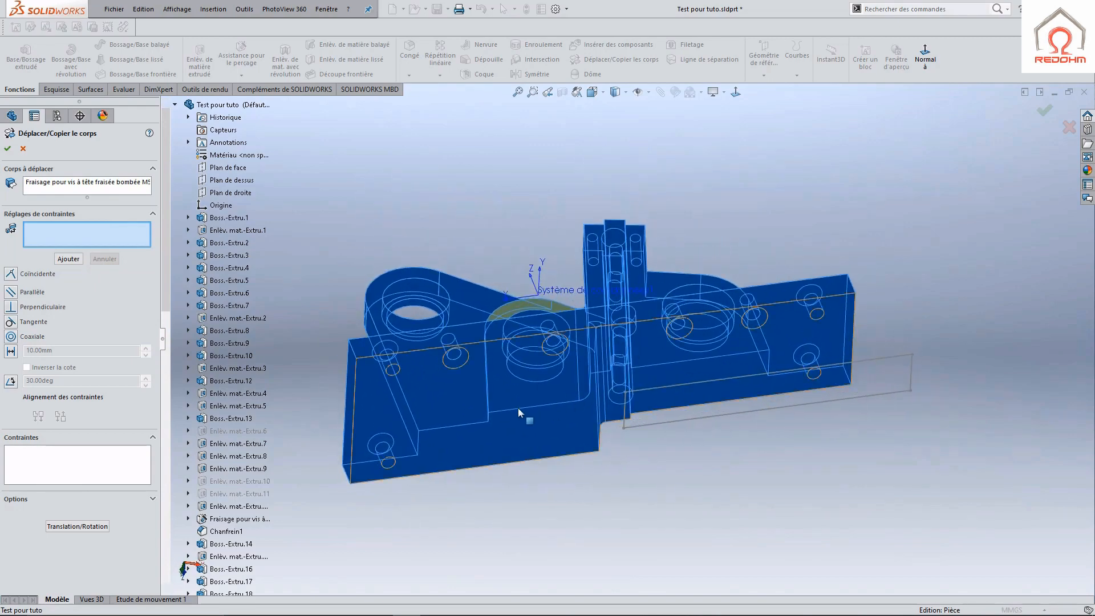
click(511, 402)
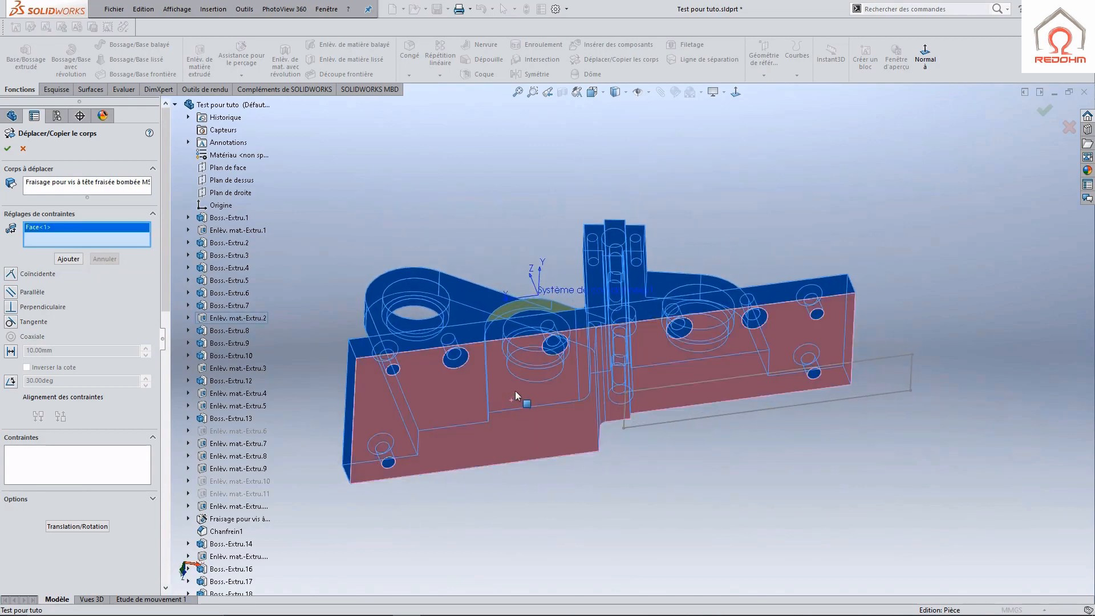
click(29, 275)
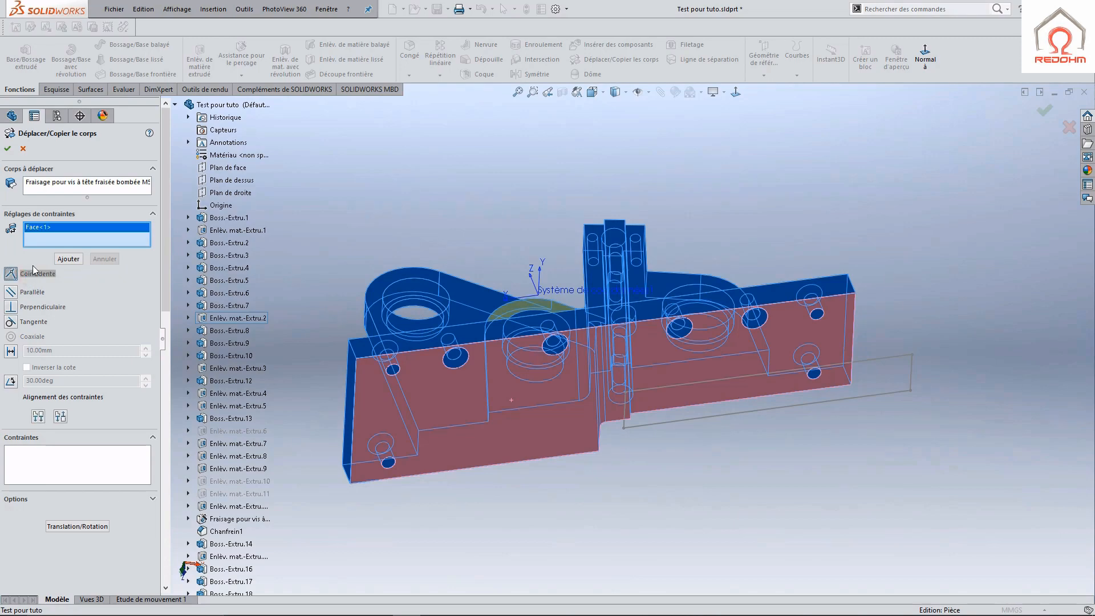
click(223, 169)
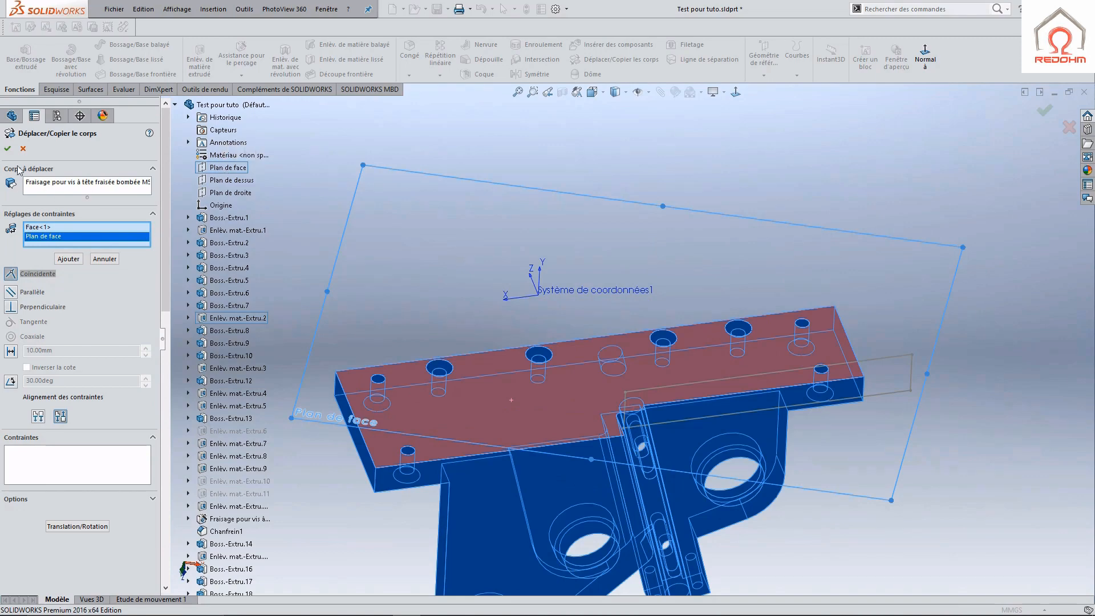
click(9, 149)
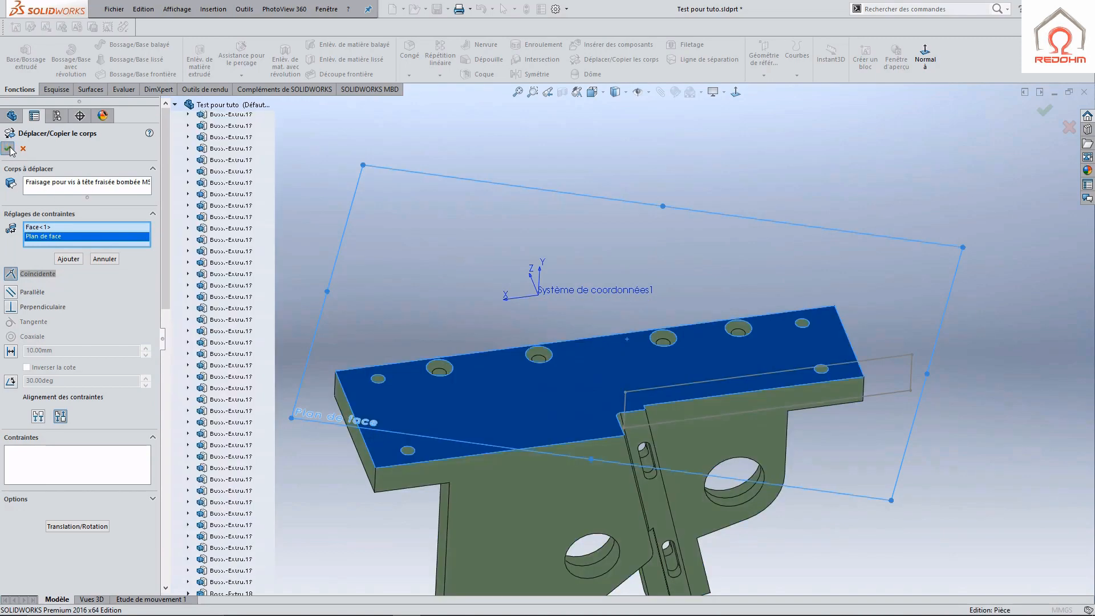
Move the bracket body again so its large flat back face is coincident with Plan de droite
middle_drag(685, 176, 616, 475)
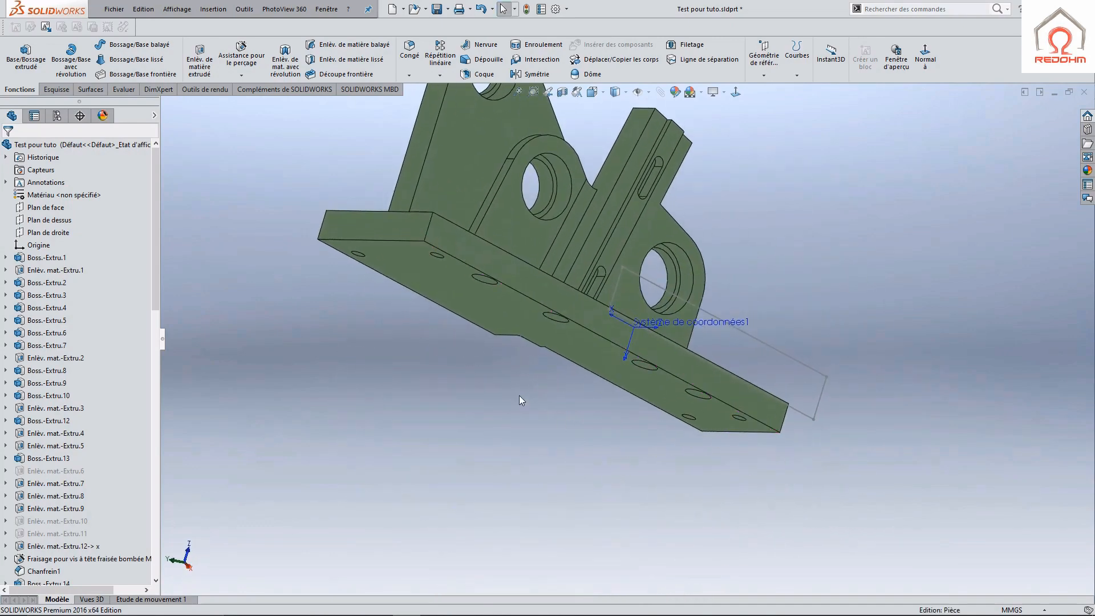
middle_drag(533, 422, 584, 484)
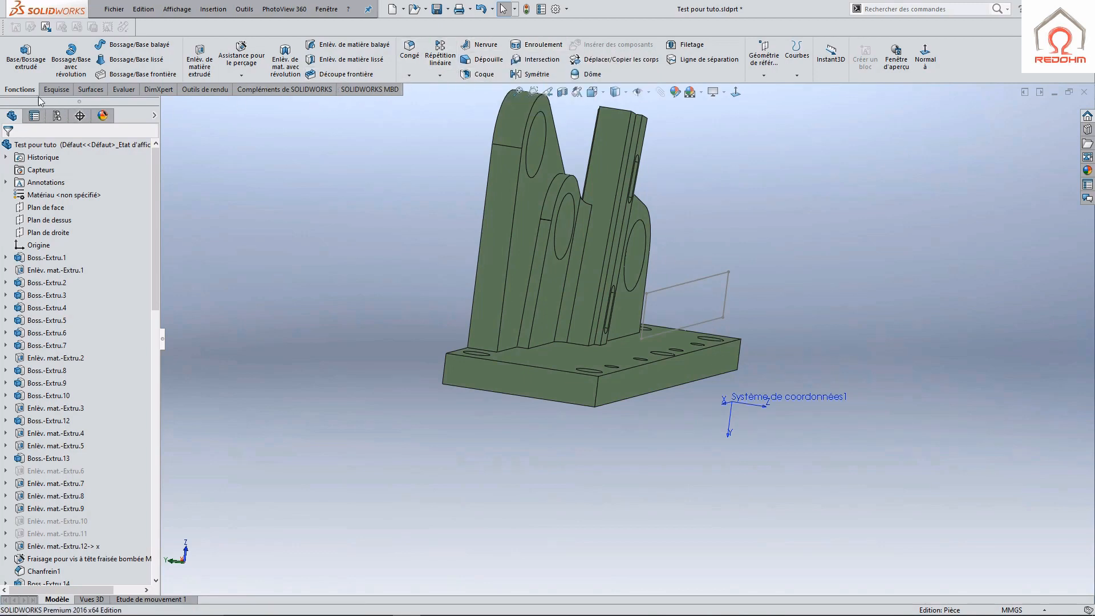
click(603, 62)
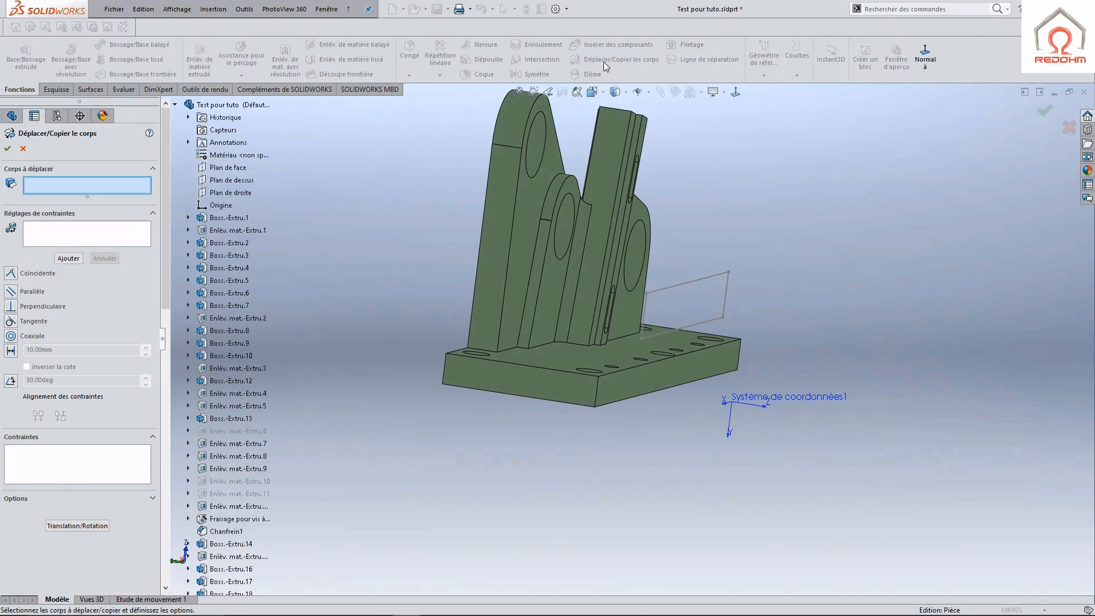
click(497, 265)
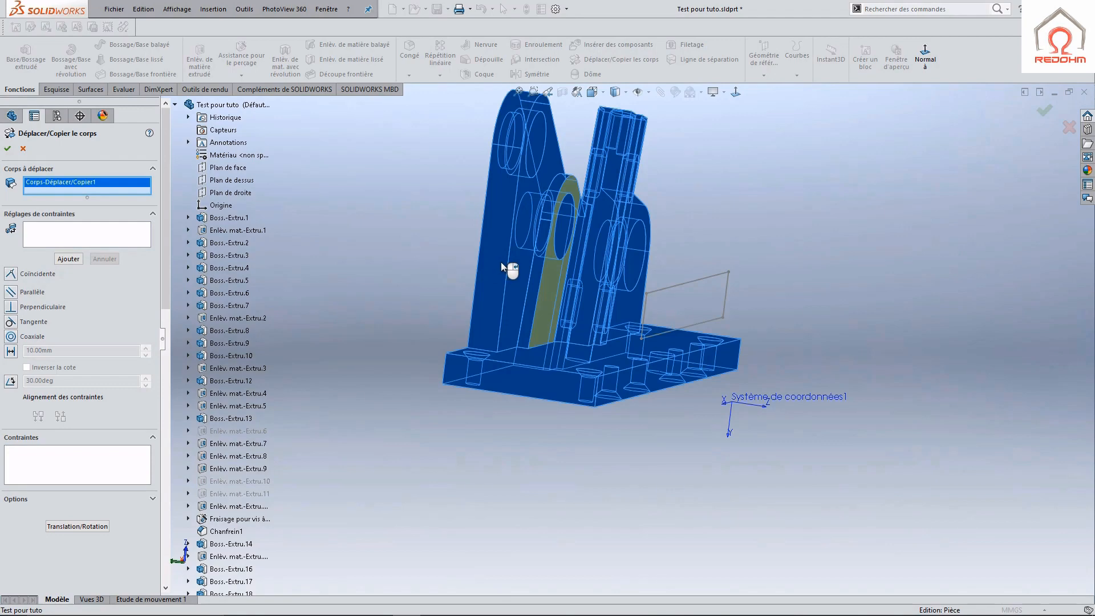
click(109, 230)
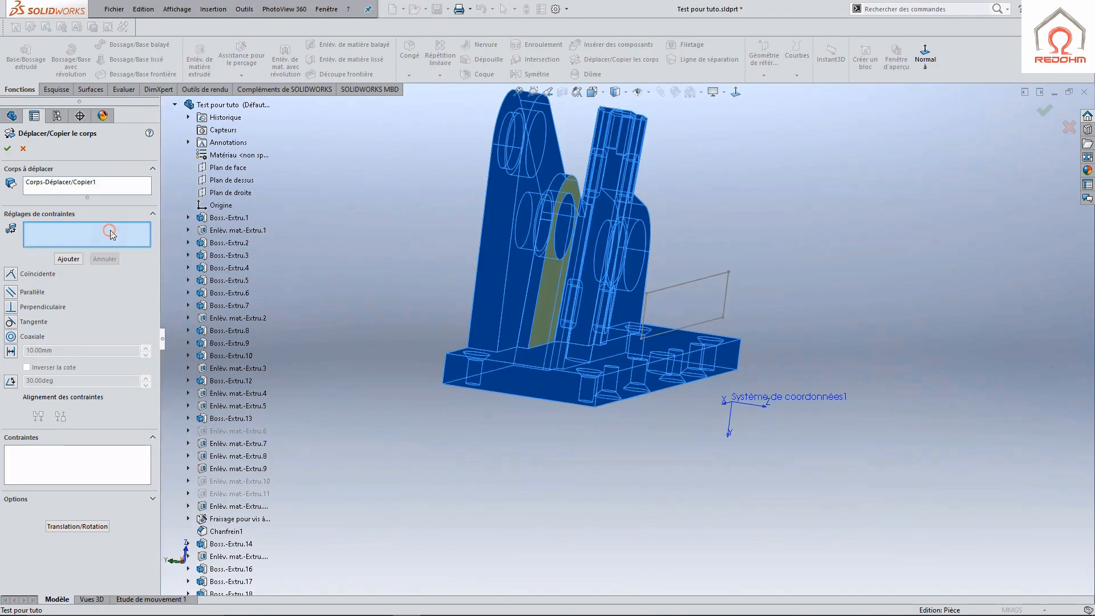
middle_drag(426, 296, 528, 302)
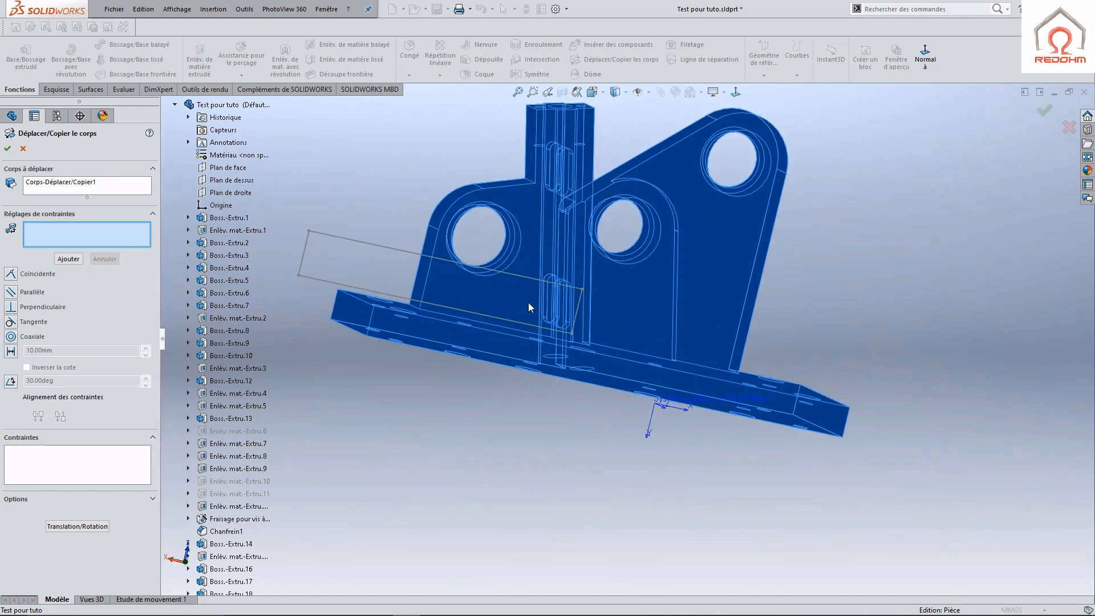
click(727, 260)
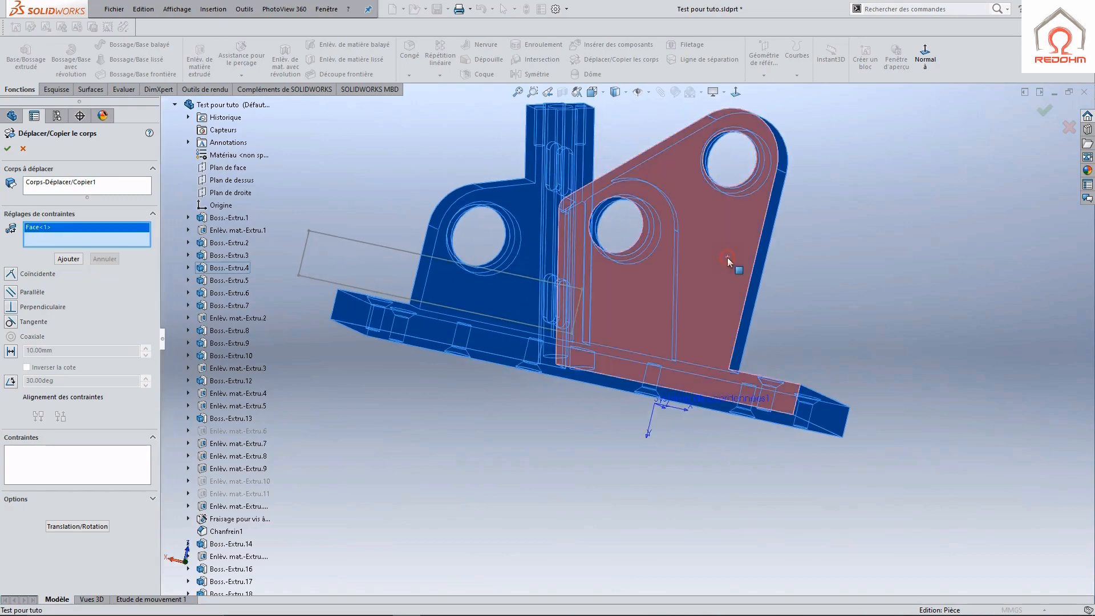
click(33, 275)
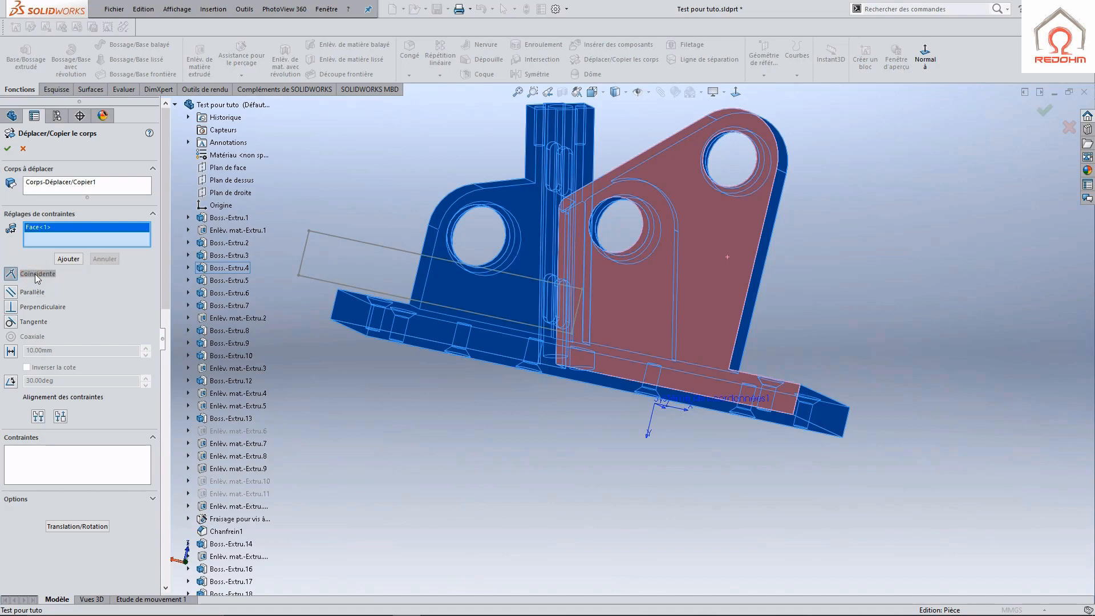
click(225, 193)
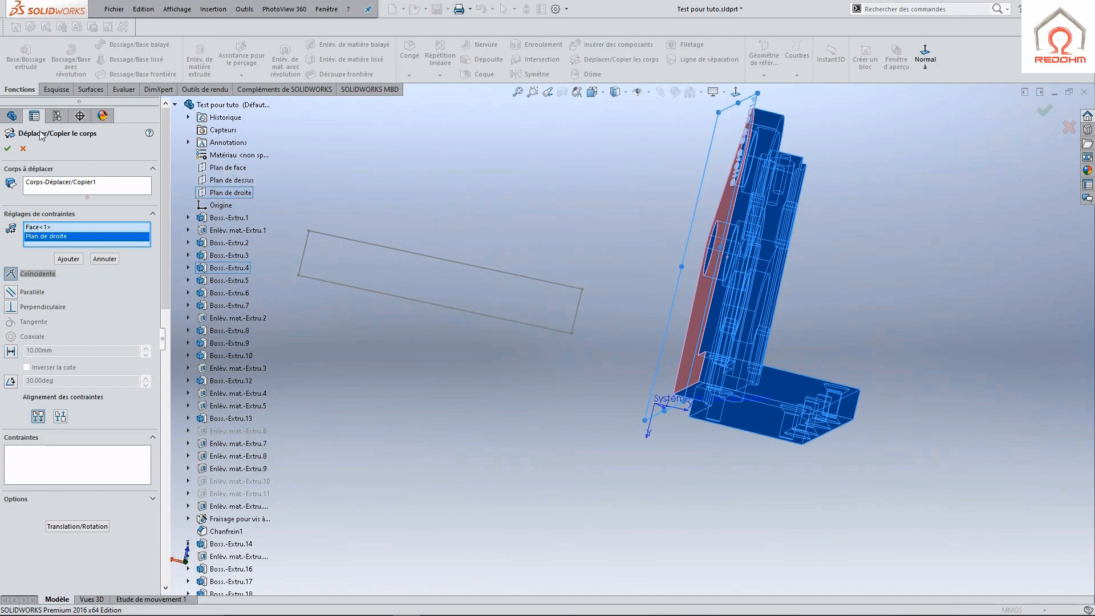
click(7, 150)
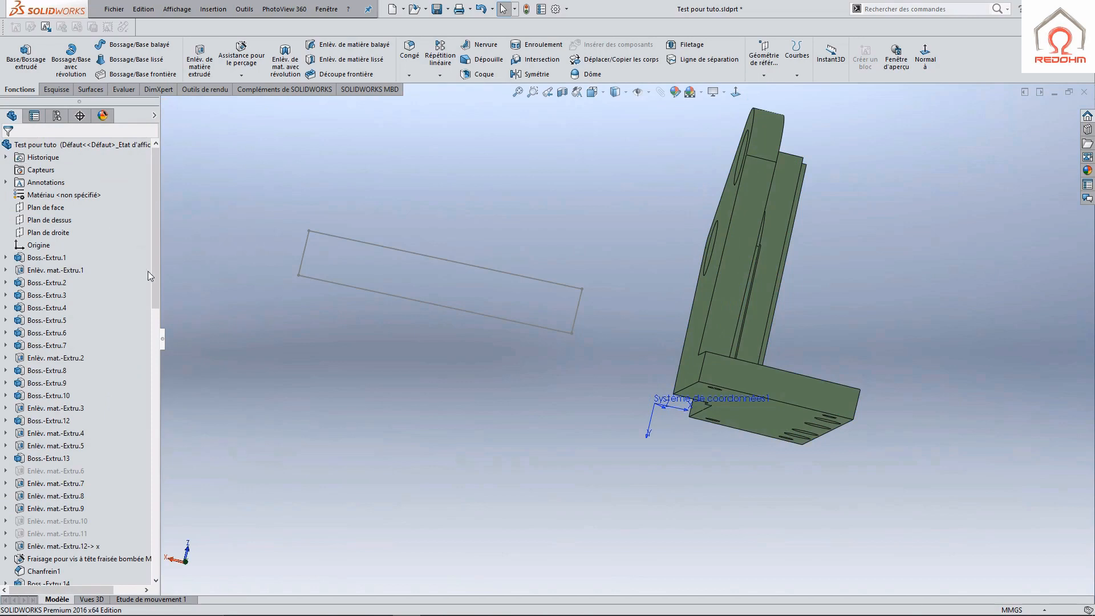
Check the bracket's alignment in the standard view facing its bored side and from oblique angles
middle_drag(637, 227, 561, 247)
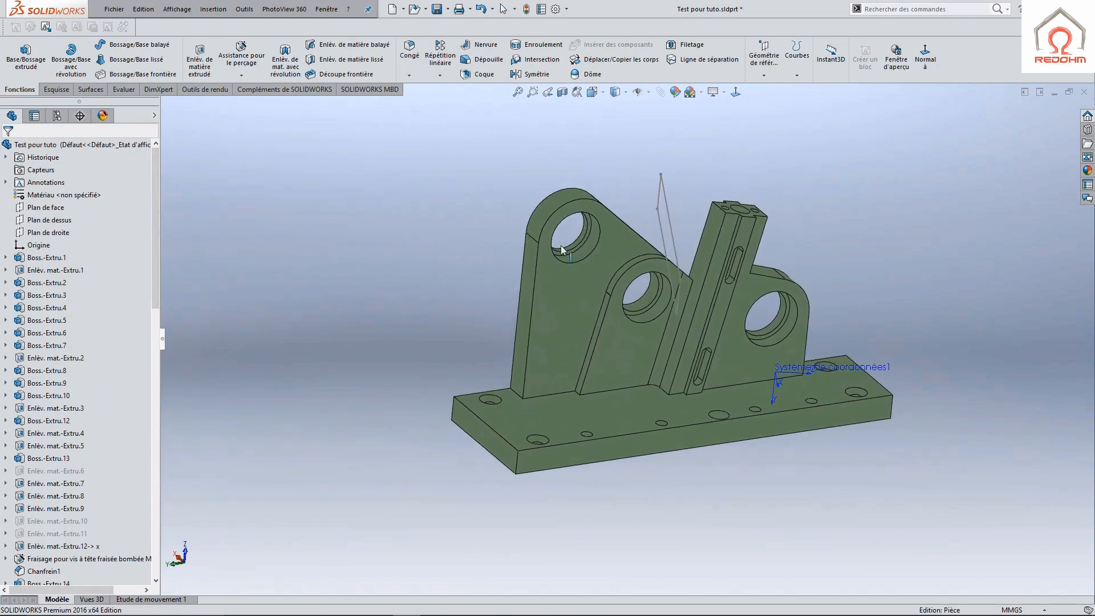
click(736, 92)
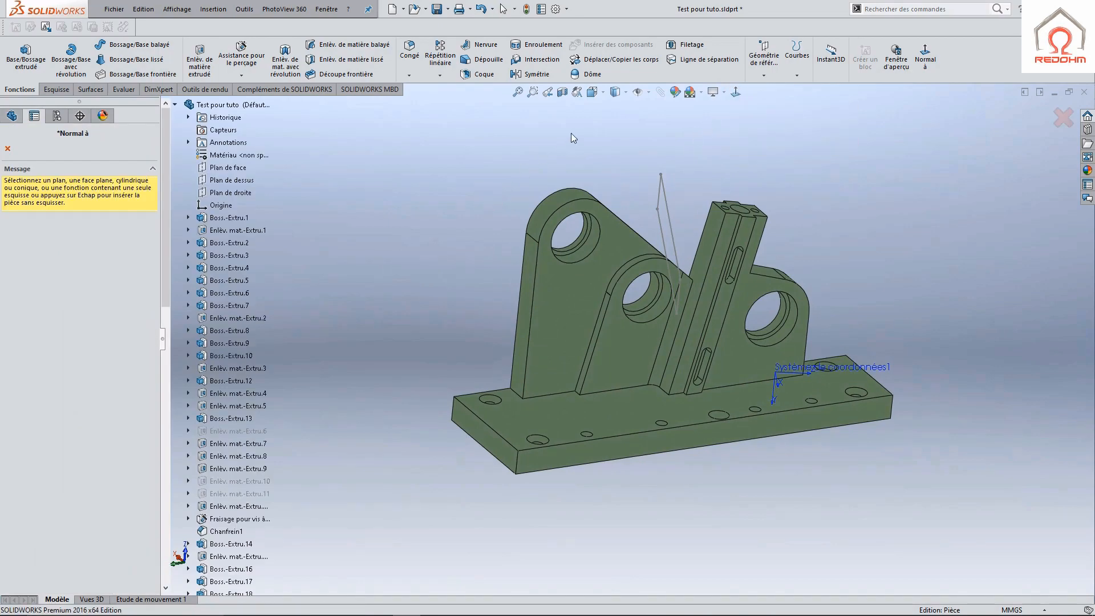
click(593, 93)
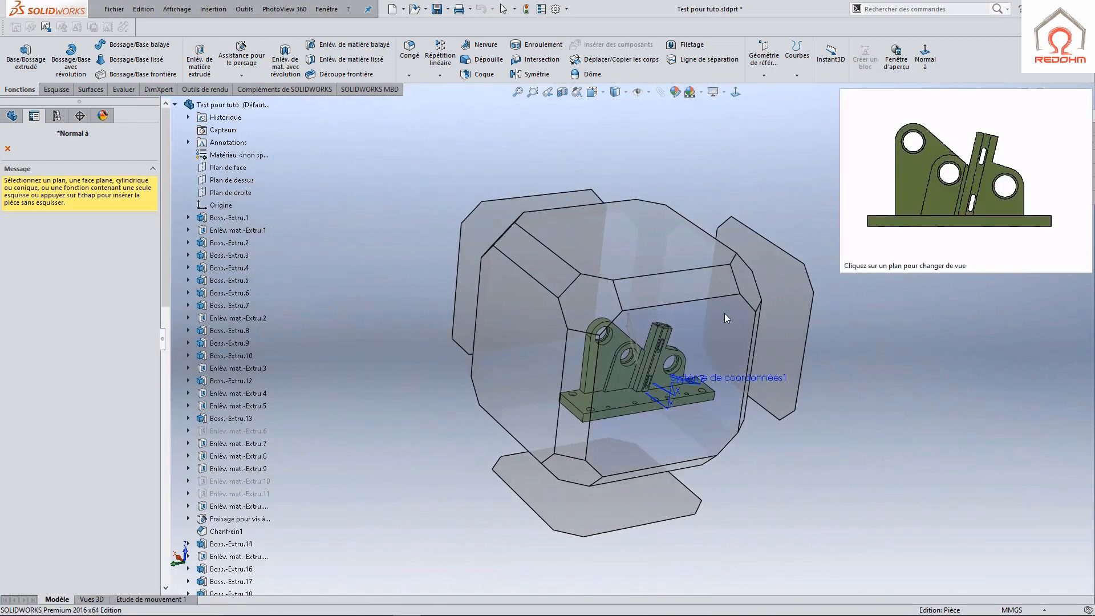
click(724, 313)
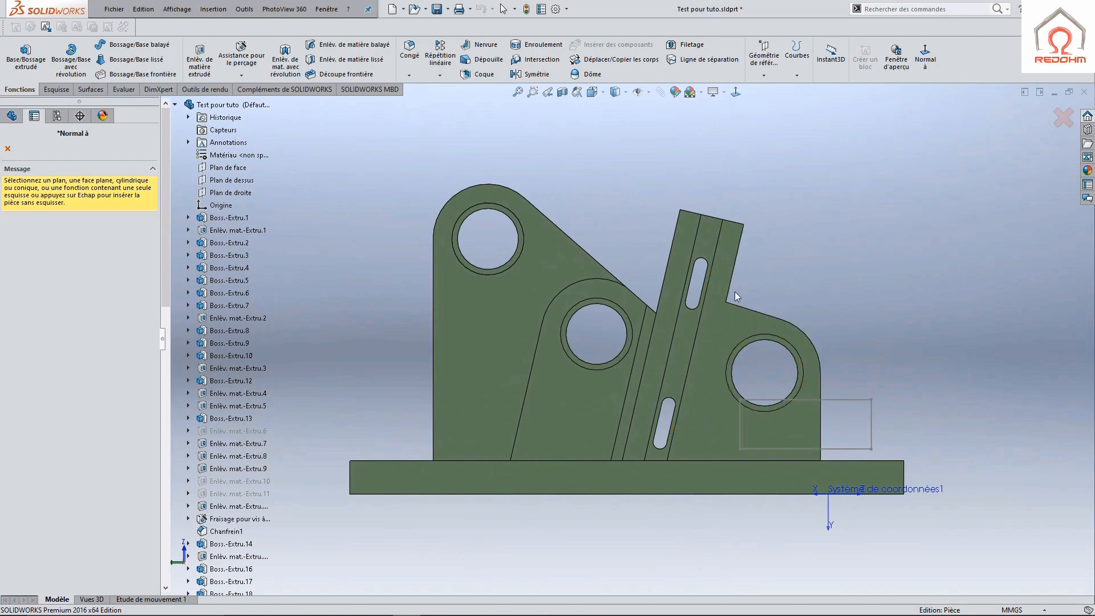
click(592, 92)
middle_drag(909, 332, 862, 532)
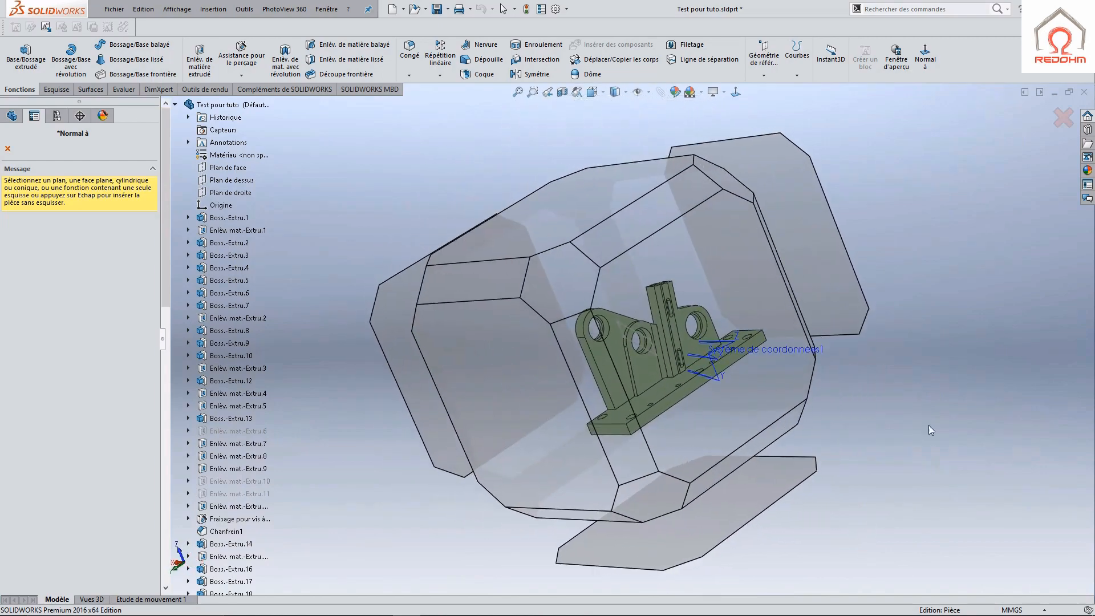
click(8, 149)
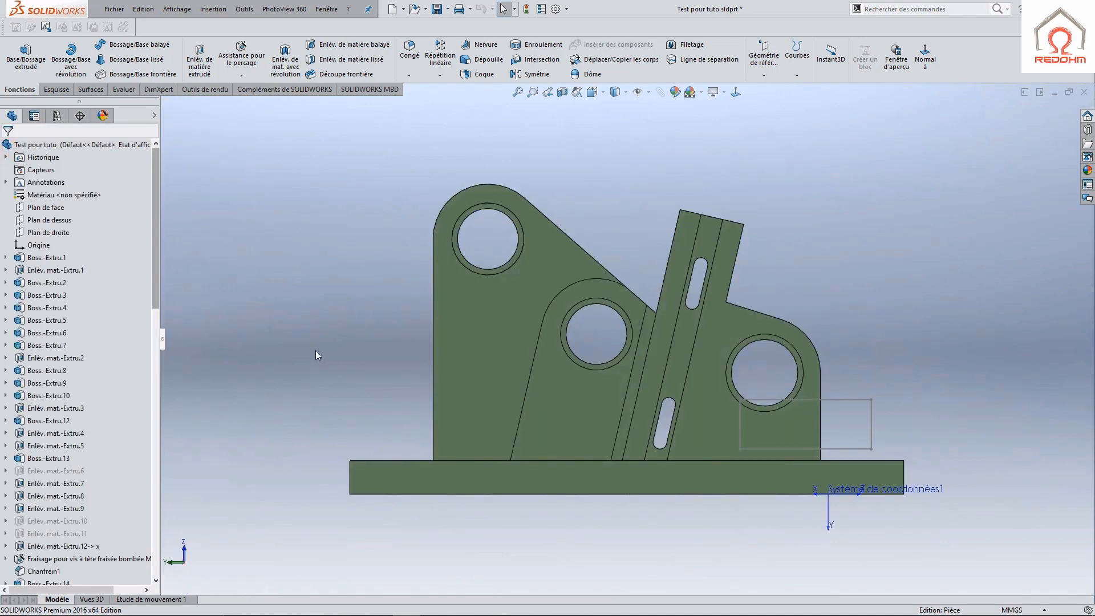
middle_drag(295, 322, 516, 423)
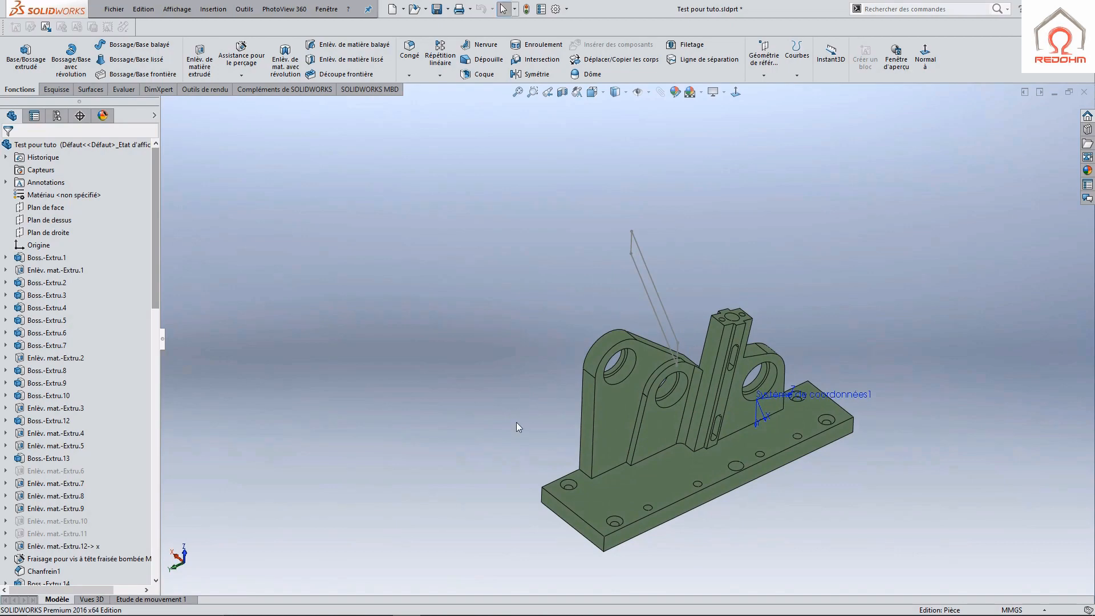